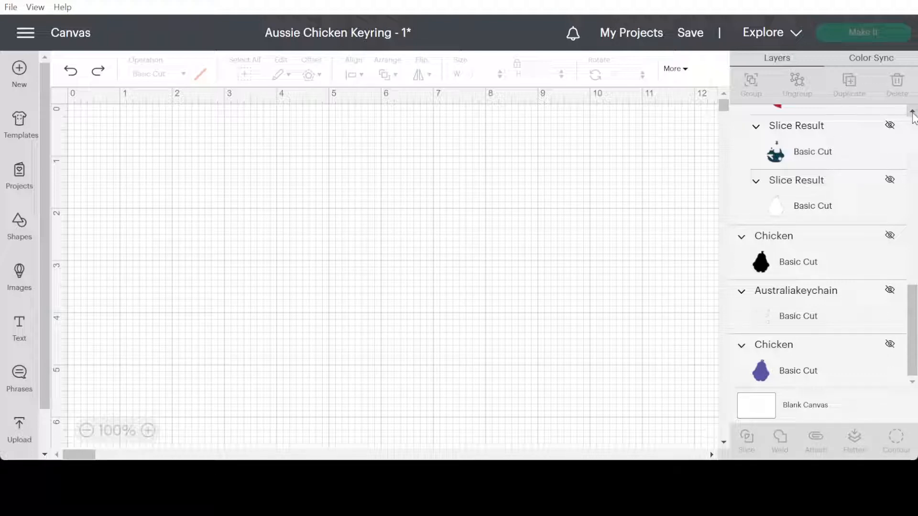
# Show the hidden group containing the Australian flag chicken on the canvas.
pyautogui.click(912, 111)
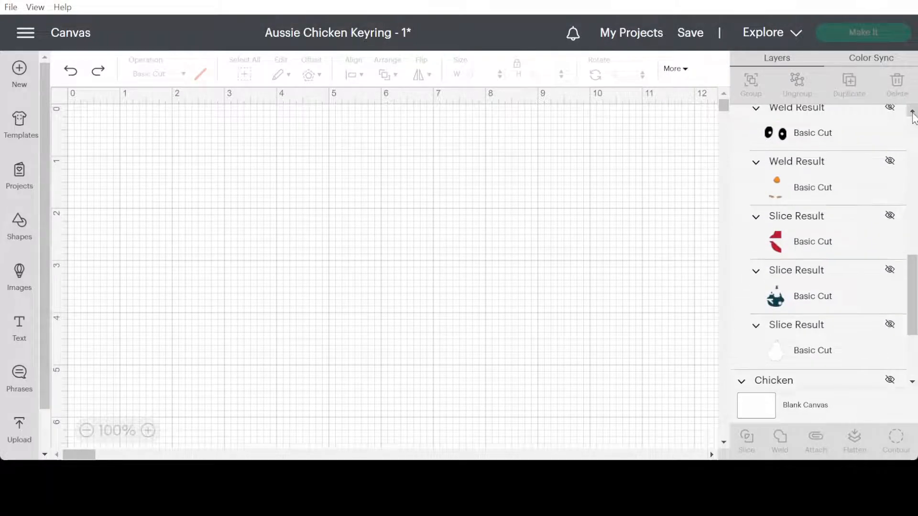
pyautogui.click(912, 112)
pyautogui.click(913, 113)
pyautogui.click(913, 112)
pyautogui.click(912, 113)
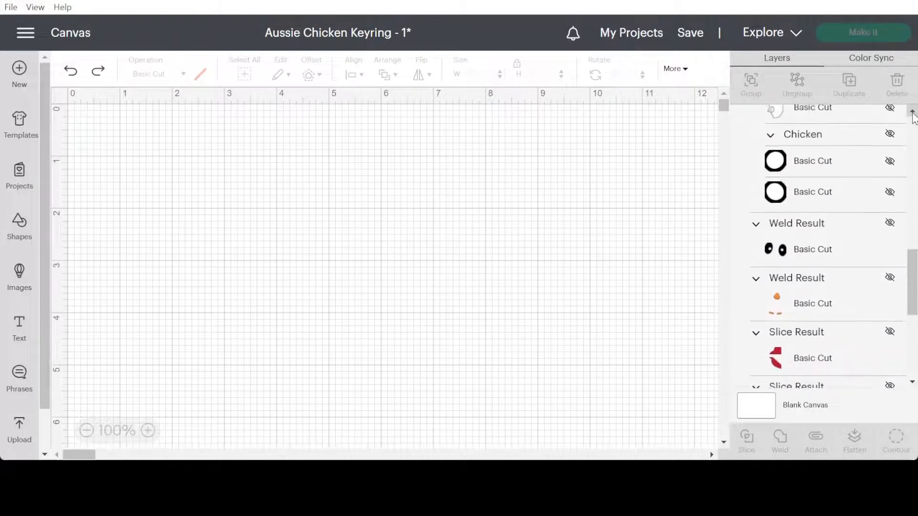
pyautogui.click(912, 113)
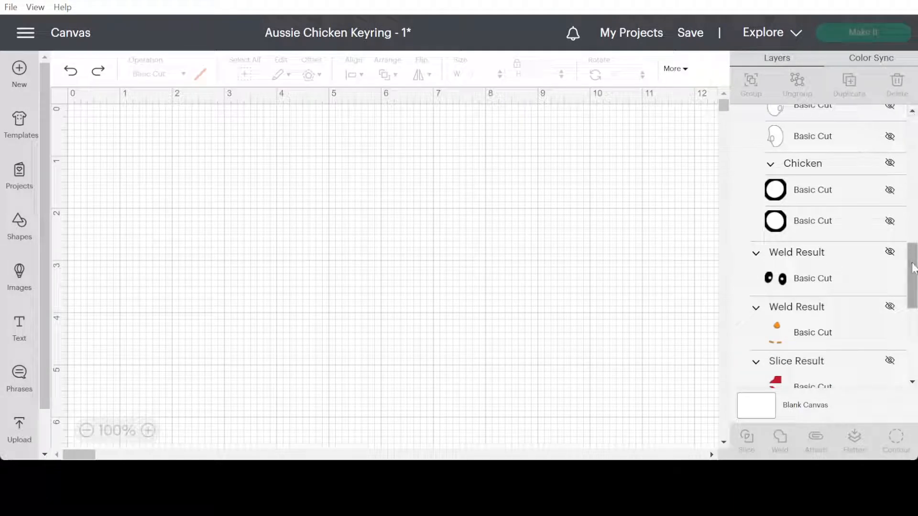
pyautogui.moveTo(913, 273); pyautogui.dragTo(908, 247)
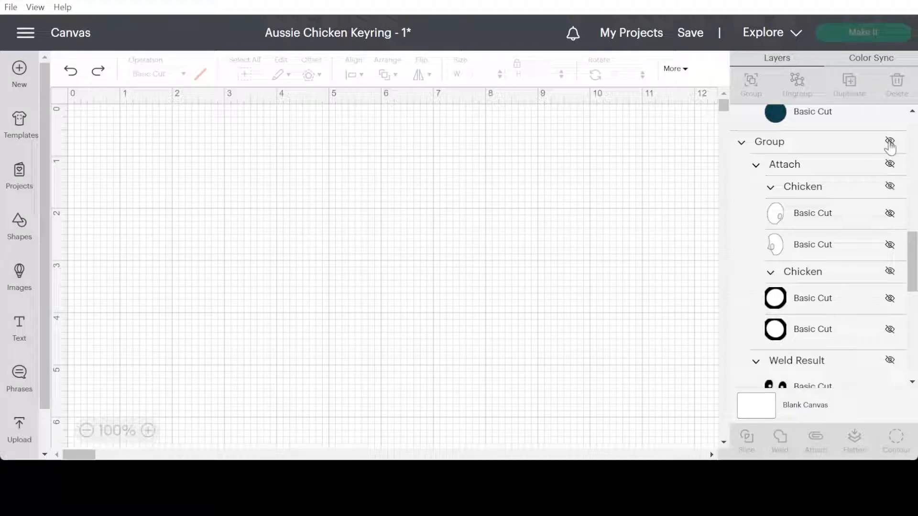
pyautogui.click(889, 143)
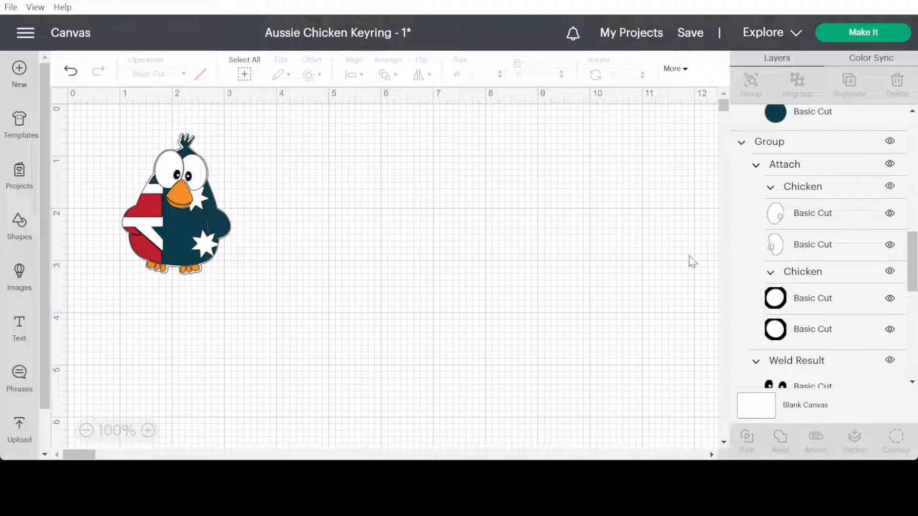
# Show the hidden group containing the plain yellow chicken.
pyautogui.click(912, 113)
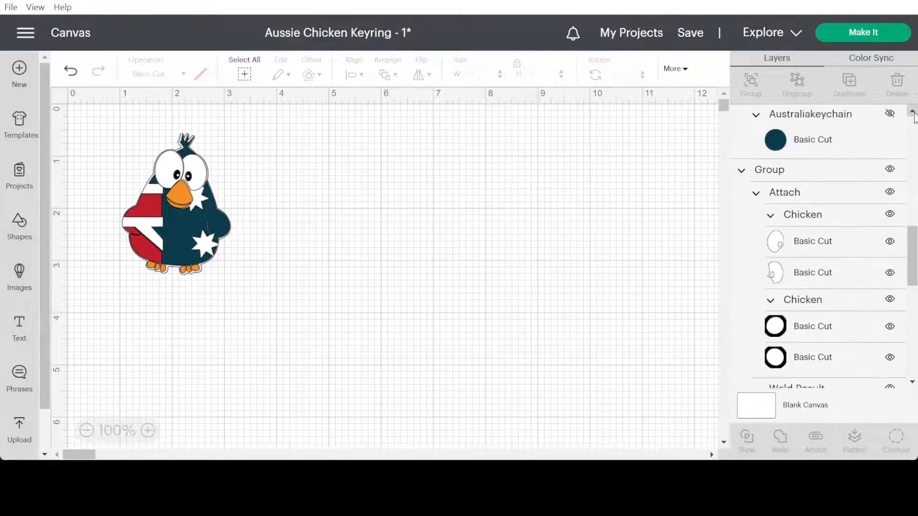
pyautogui.moveTo(912, 112); pyautogui.dragTo(912, 112)
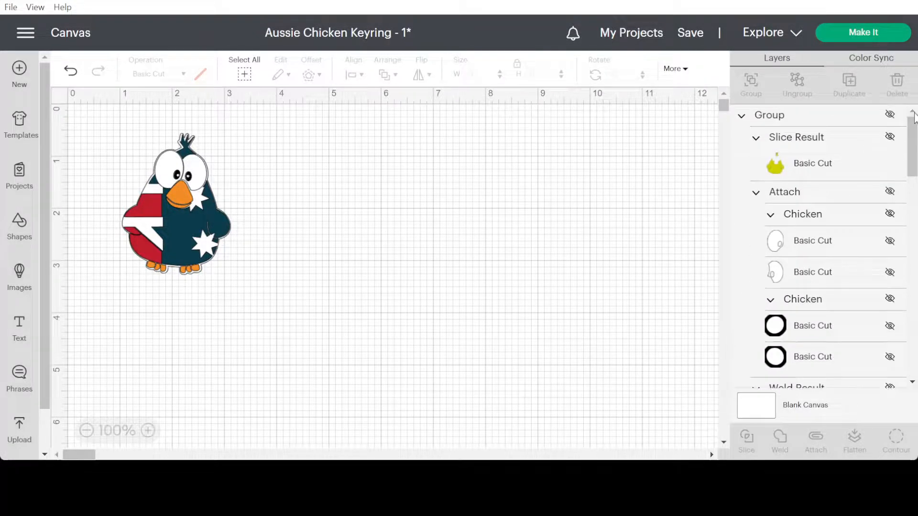
pyautogui.click(889, 115)
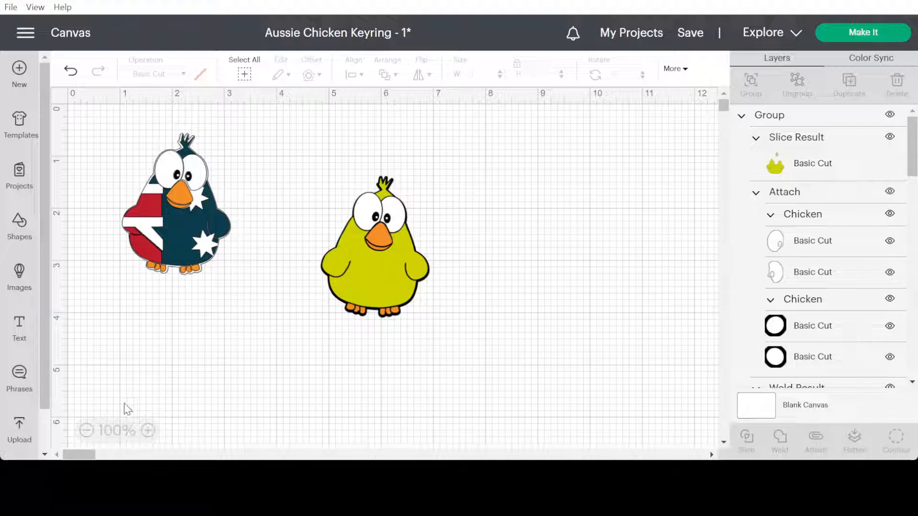
# Add the uploaded Australian flag circle to the canvas and place it to the right of the yellow chicken.
pyautogui.click(20, 282)
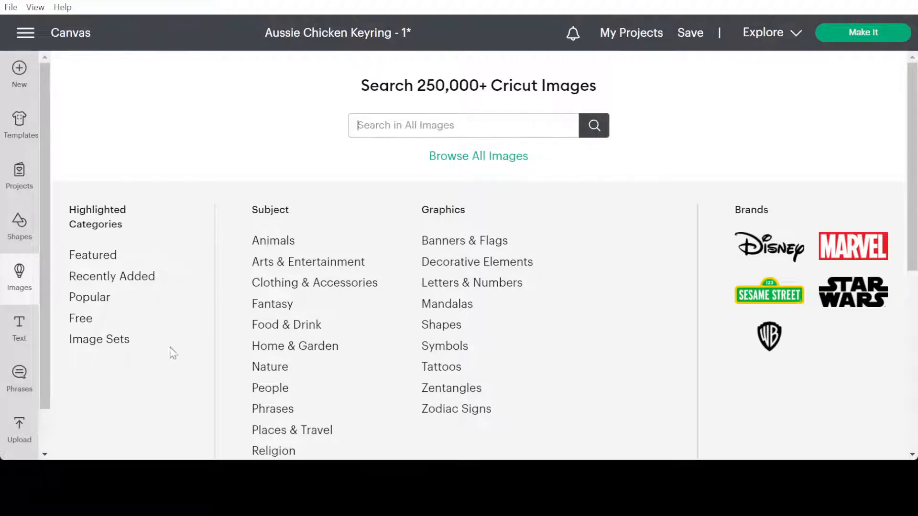
pyautogui.click(28, 429)
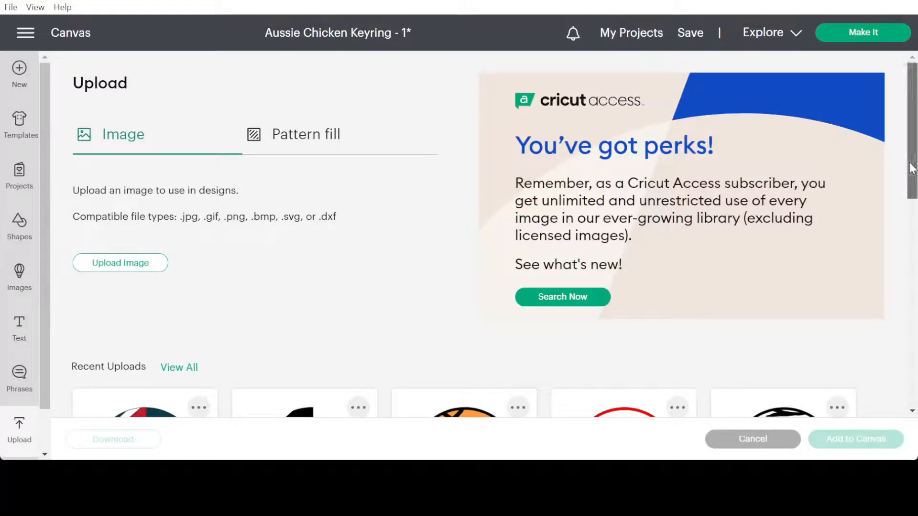
pyautogui.moveTo(912, 168); pyautogui.dragTo(916, 225)
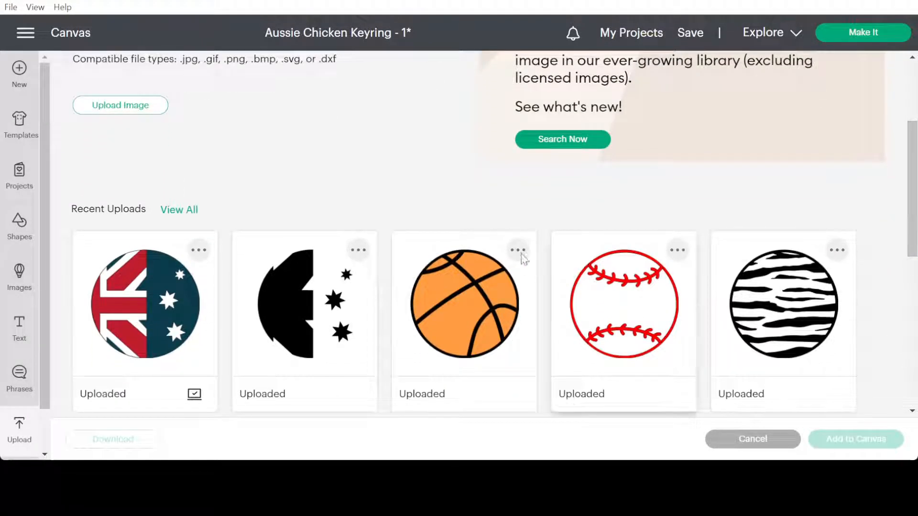
pyautogui.click(141, 297)
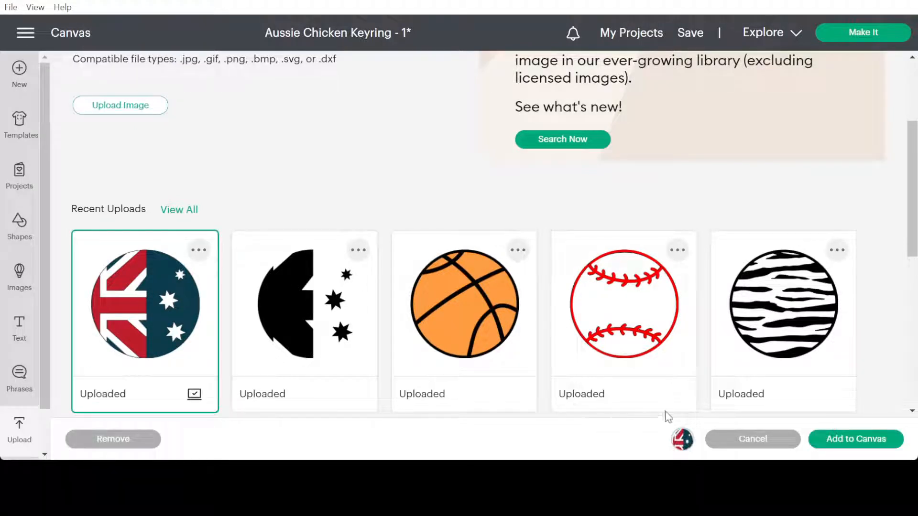
pyautogui.click(860, 442)
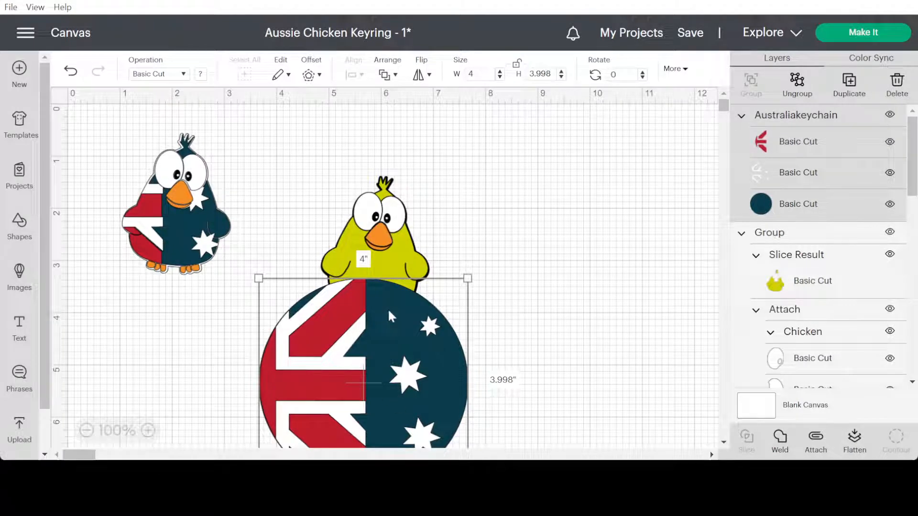
pyautogui.moveTo(389, 311); pyautogui.dragTo(583, 158)
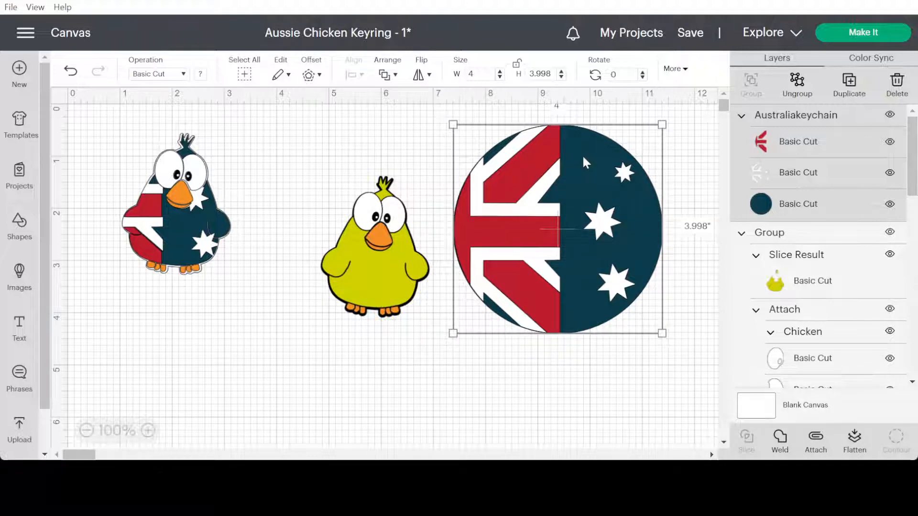
# Move the yellow chicken onto the left edge of the flag circle and bring it in front of the circle.
pyautogui.click(408, 352)
pyautogui.click(373, 279)
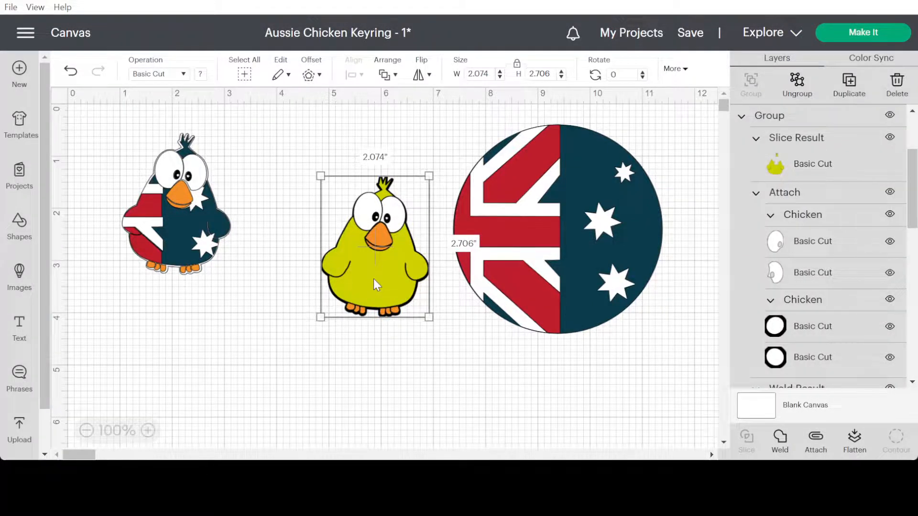
pyautogui.moveTo(375, 280); pyautogui.dragTo(474, 286)
pyautogui.click(388, 75)
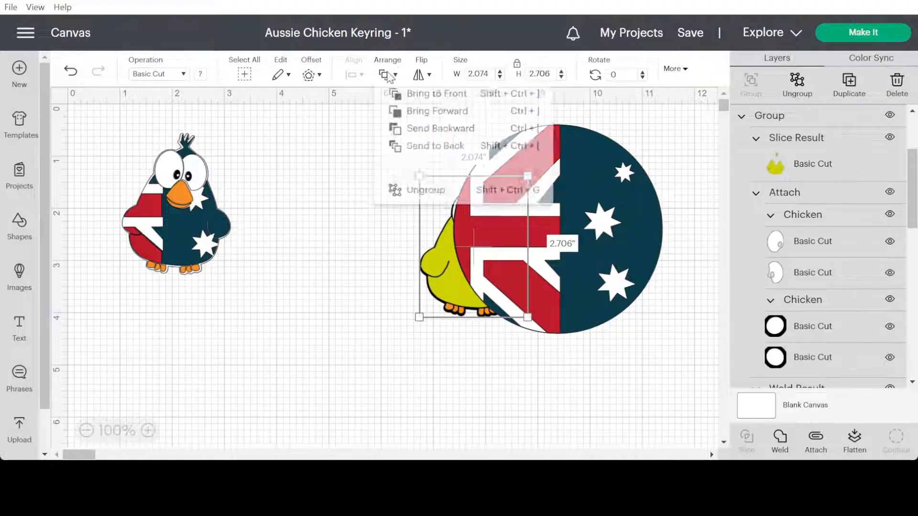
pyautogui.click(452, 117)
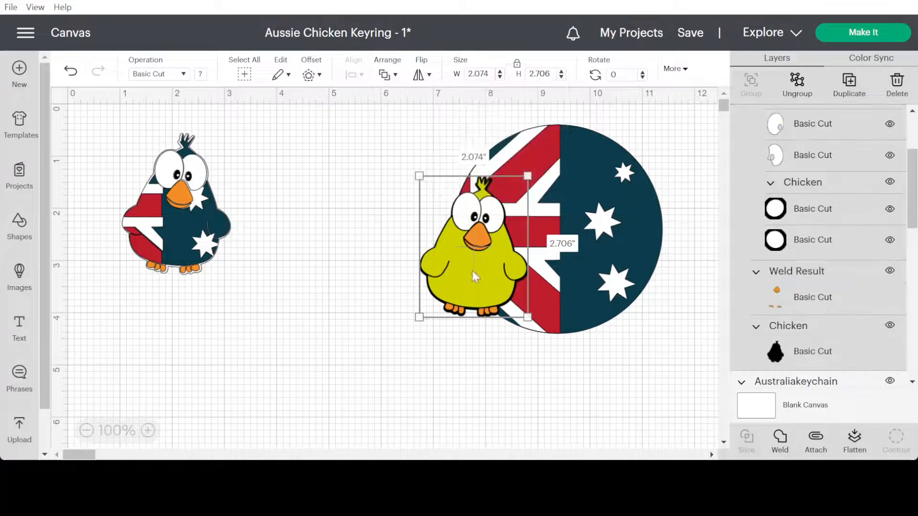
# Position the yellow chicken over the flag circle so its body covers both the red-and-white part and the stars.
pyautogui.moveTo(472, 270); pyautogui.dragTo(486, 377)
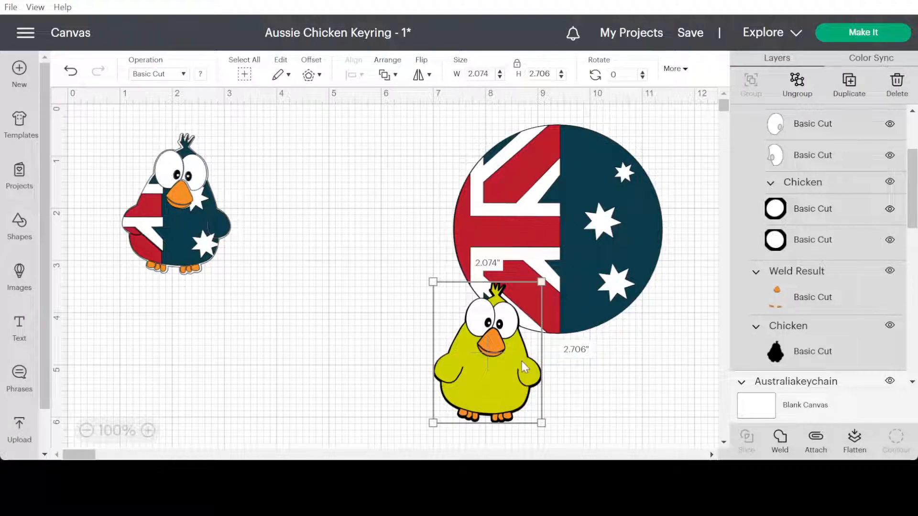
pyautogui.moveTo(488, 387); pyautogui.dragTo(586, 274)
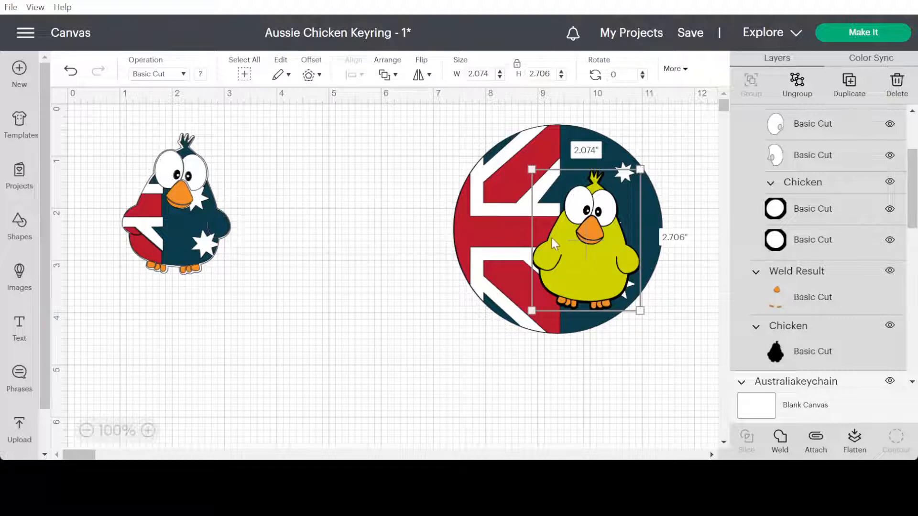
pyautogui.moveTo(587, 253); pyautogui.dragTo(572, 305)
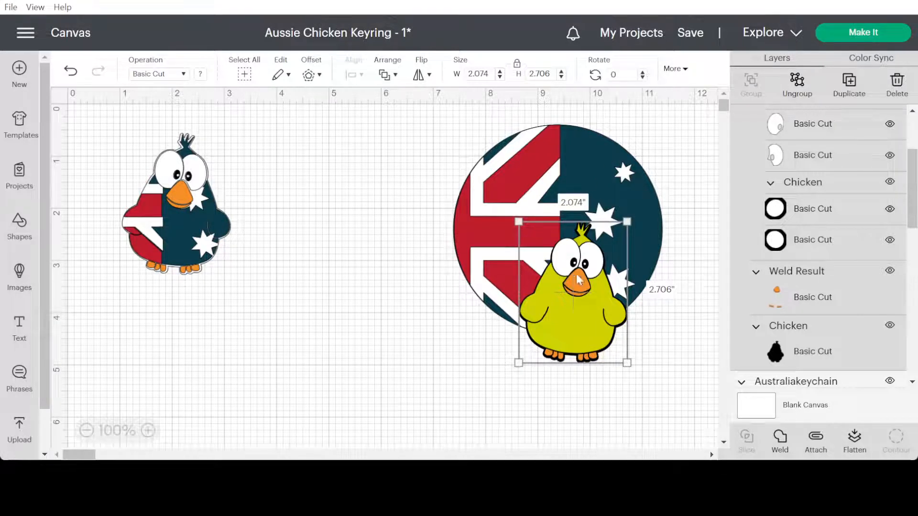
pyautogui.moveTo(576, 274); pyautogui.dragTo(578, 236)
# Shrink the flag circle to about 3.54 inches wide and shift the yellow chicken back inside it.
pyautogui.click(498, 288)
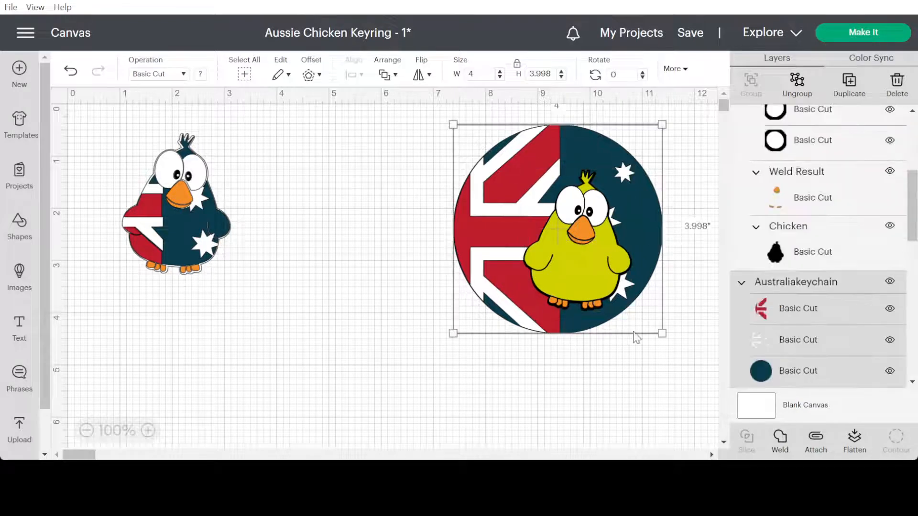
pyautogui.moveTo(660, 330); pyautogui.dragTo(626, 309)
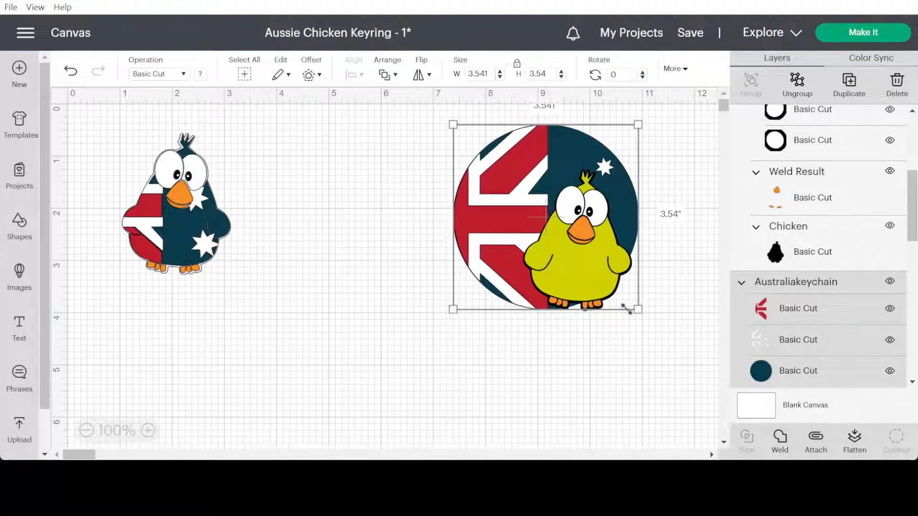
pyautogui.moveTo(585, 264)
pyautogui.mouseDown()
pyautogui.moveTo(571, 248)
pyautogui.moveTo(580, 248)
pyautogui.mouseUp()
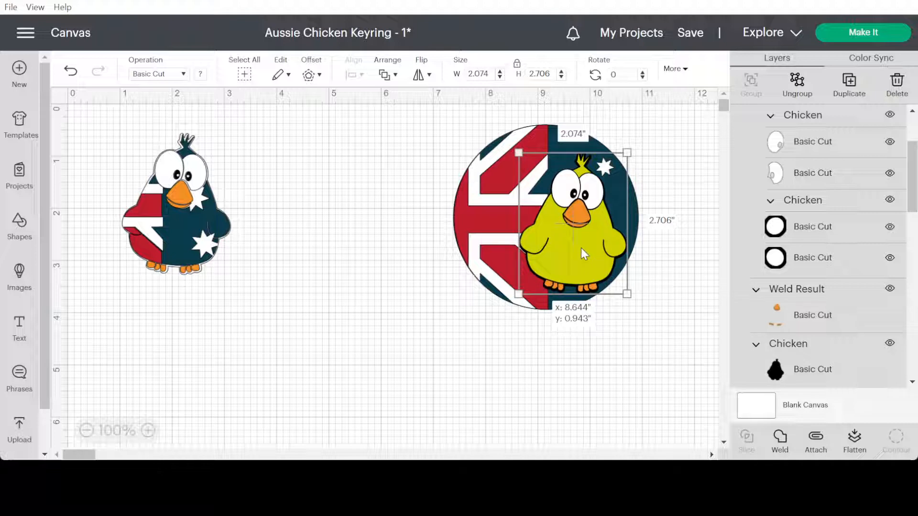
pyautogui.moveTo(580, 248); pyautogui.dragTo(566, 245)
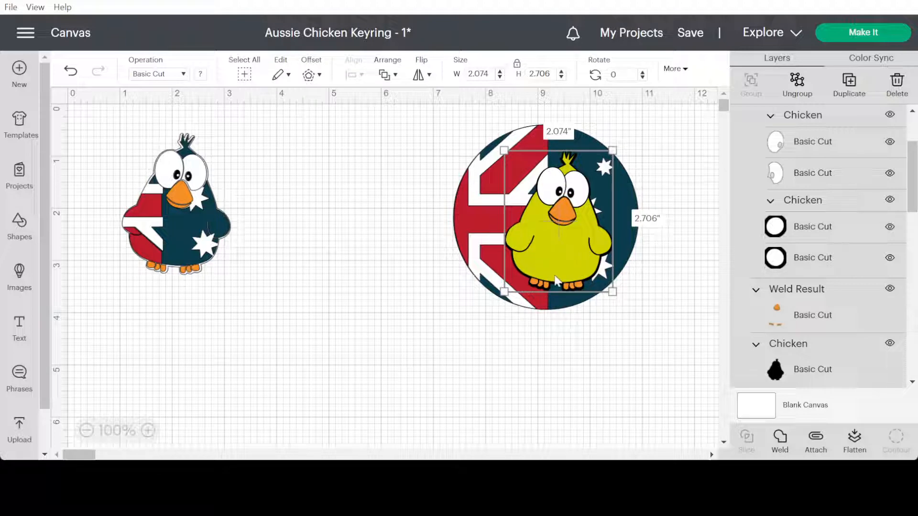
# Reduce the flag circle to about 3.33 inches wide and nudge the yellow chicken up and right within it.
pyautogui.click(545, 308)
pyautogui.moveTo(636, 308); pyautogui.dragTo(624, 297)
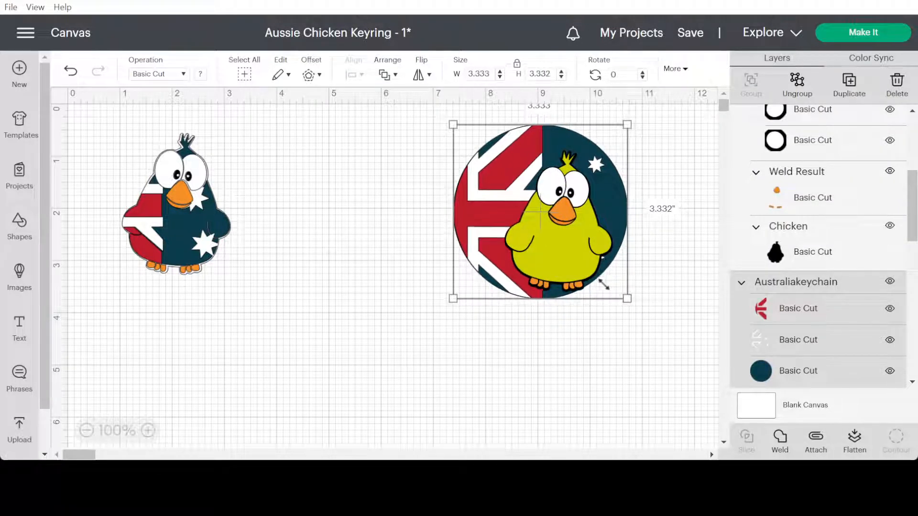
pyautogui.click(568, 254)
pyautogui.moveTo(569, 251); pyautogui.dragTo(574, 248)
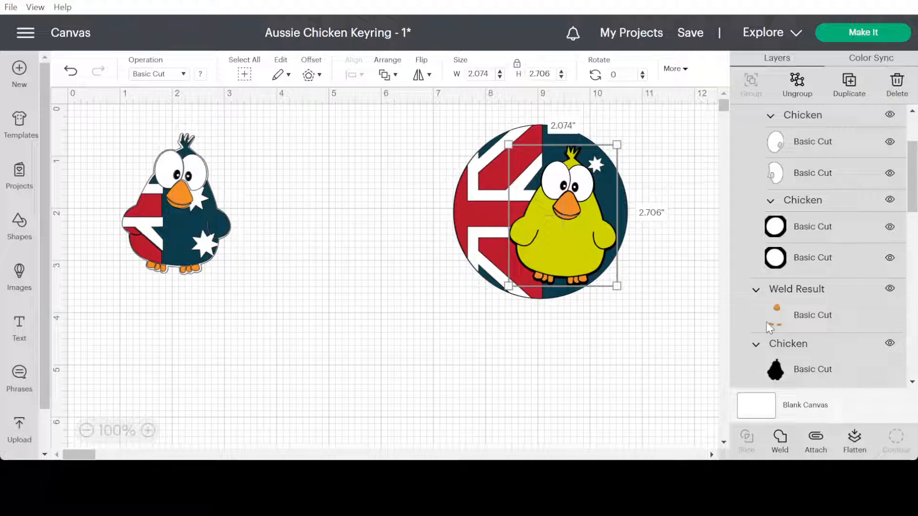
# Hide the yellow chicken's orange beak-and-feet layer and its attached eye layers.
pyautogui.click(889, 290)
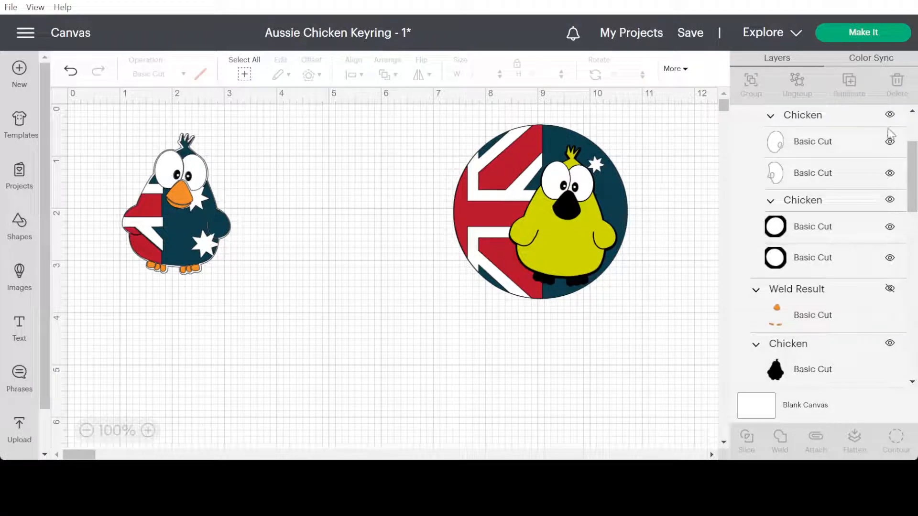
pyautogui.scroll(1, 911, 120)
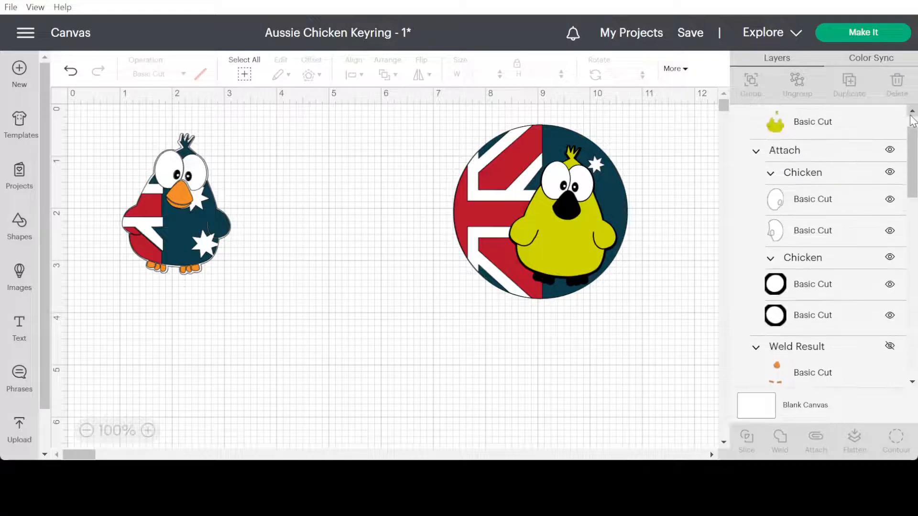
pyautogui.scroll(3, 912, 121)
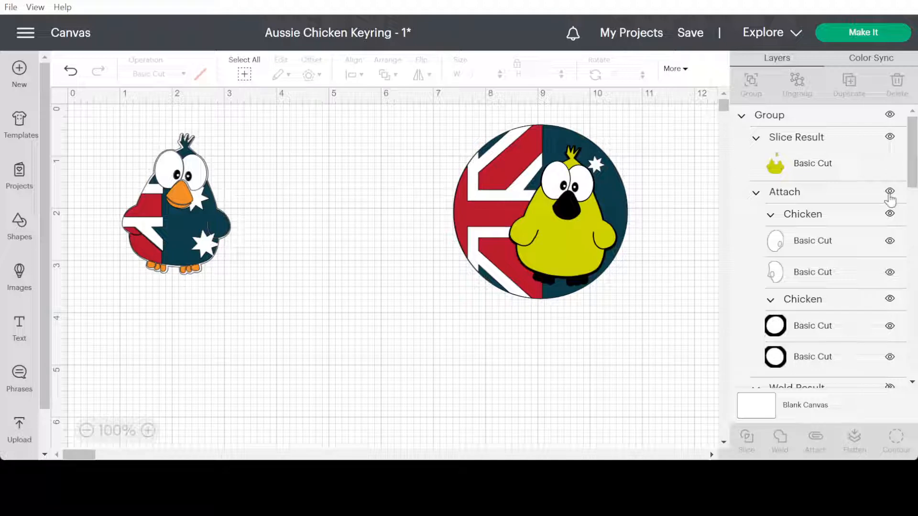
pyautogui.click(889, 215)
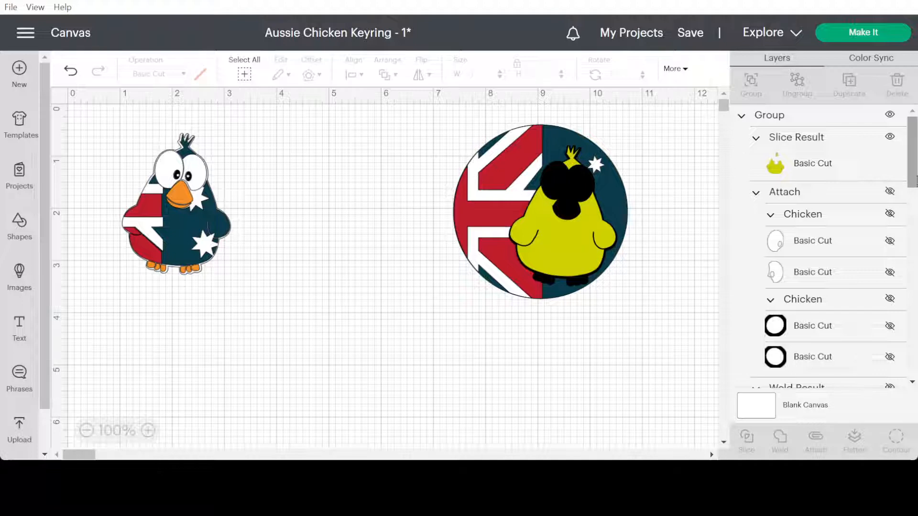
# Select the chicken's black base layer, and shift the whole yellow chicken group slightly up and right on the flag circle.
pyautogui.rightClick(915, 181)
pyautogui.click(676, 318)
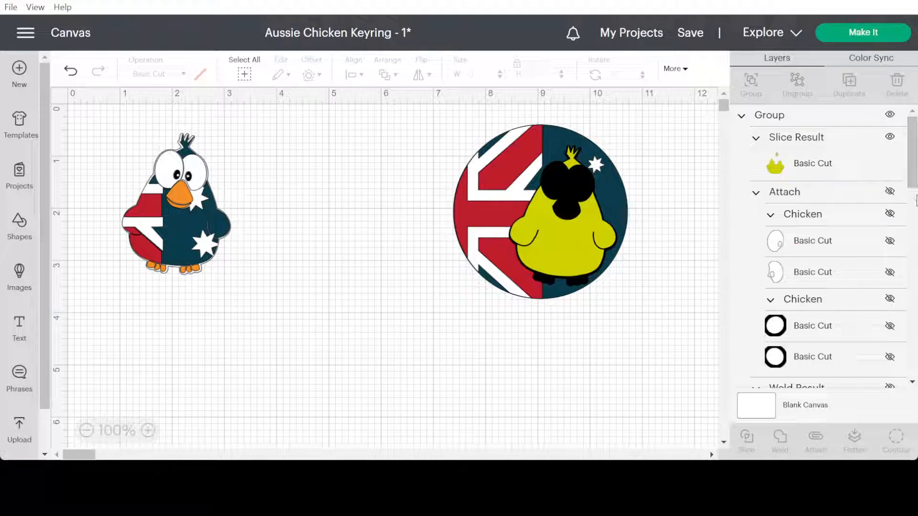
pyautogui.rightClick(915, 201)
pyautogui.click(629, 371)
pyautogui.click(912, 382)
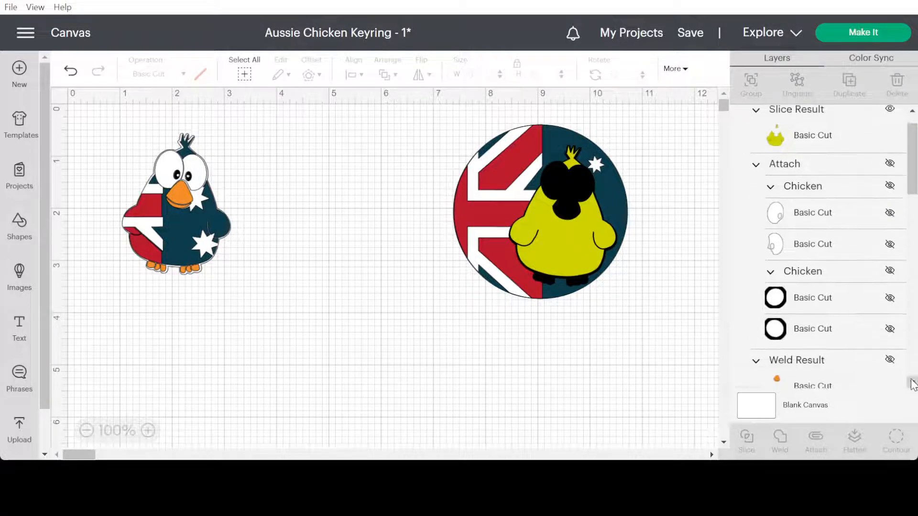
pyautogui.click(912, 381)
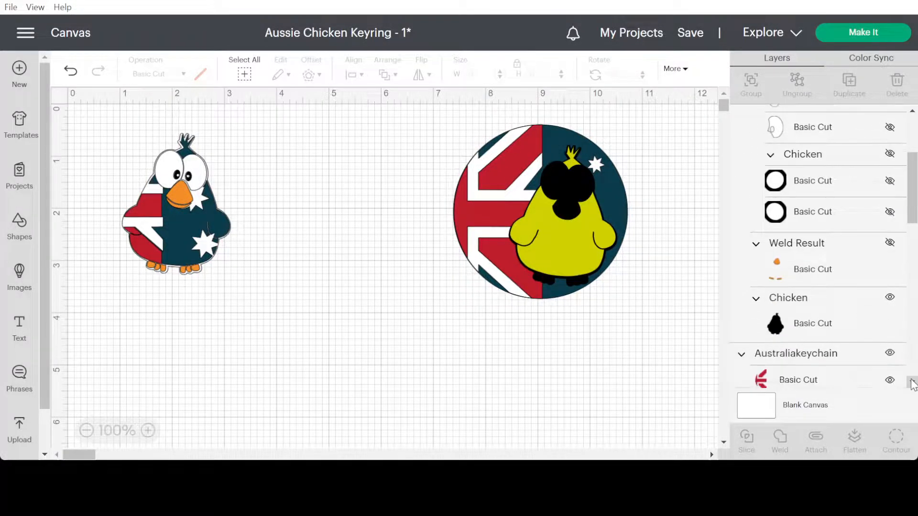
pyautogui.click(788, 318)
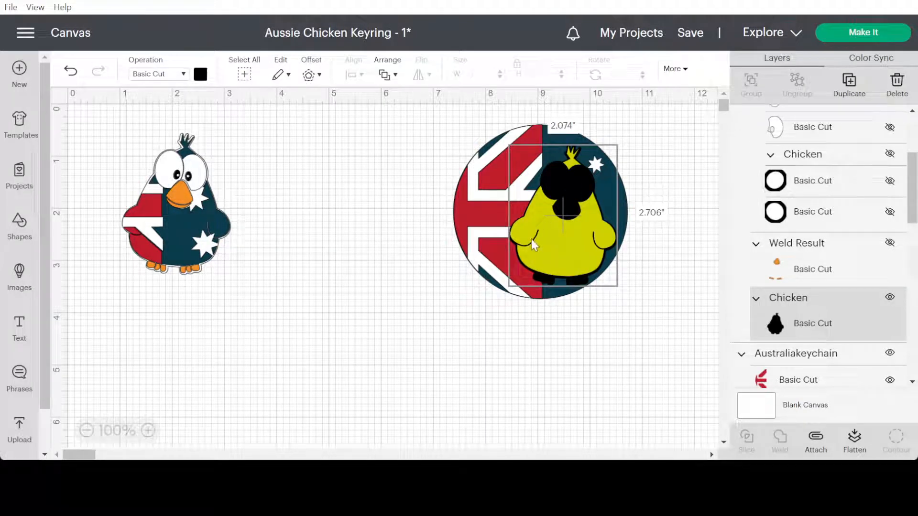
pyautogui.moveTo(565, 176)
pyautogui.mouseDown()
pyautogui.moveTo(553, 182)
pyautogui.moveTo(569, 173)
pyautogui.mouseUp()
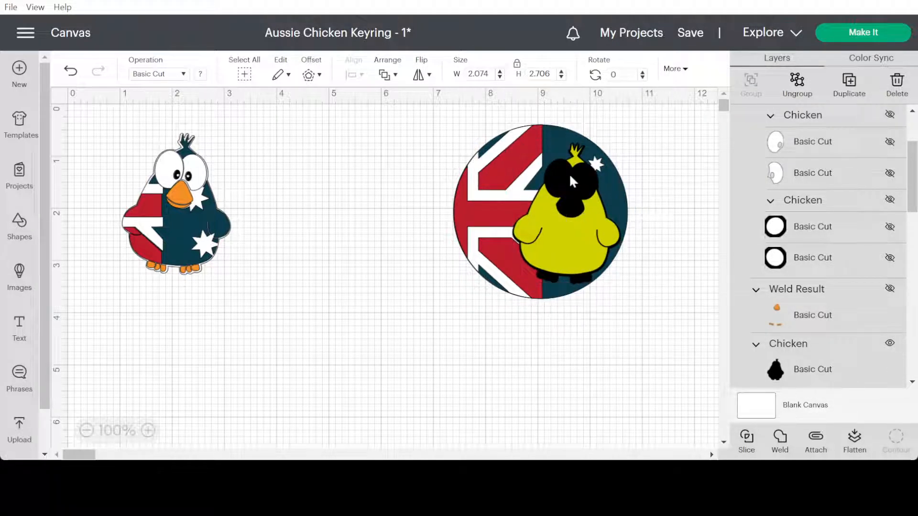
# Ungroup the yellow chicken and recolour its black base layer white.
pyautogui.click(796, 94)
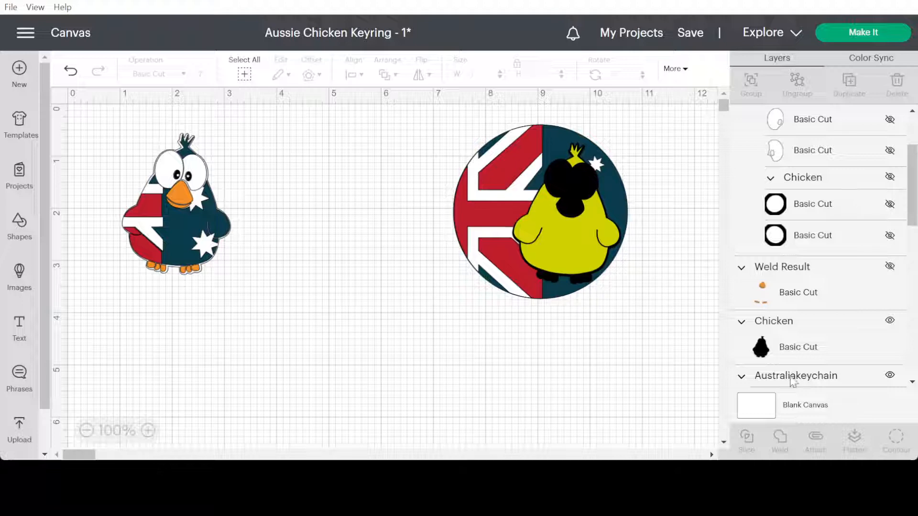
pyautogui.click(793, 330)
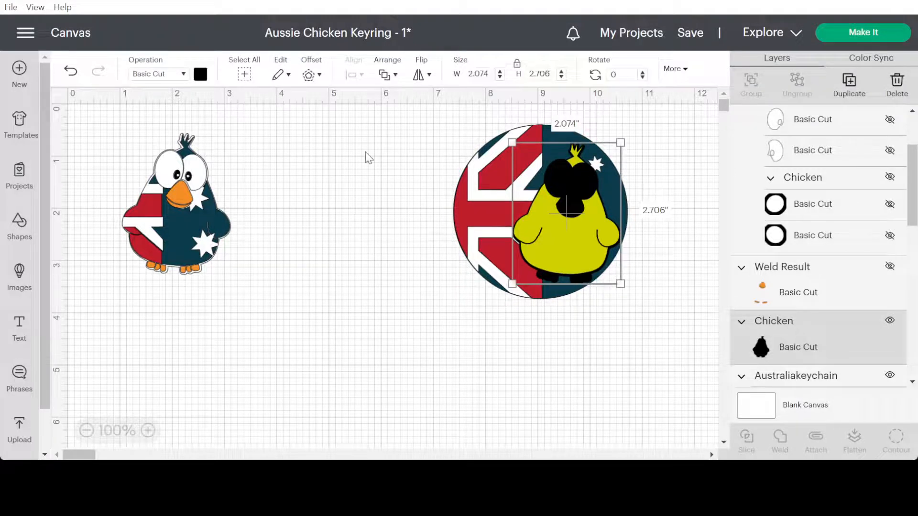
pyautogui.click(201, 74)
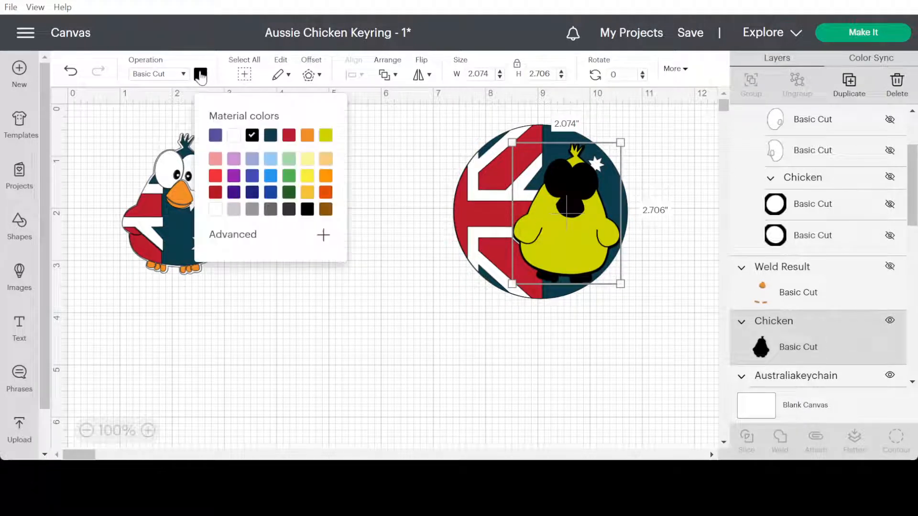
pyautogui.click(233, 136)
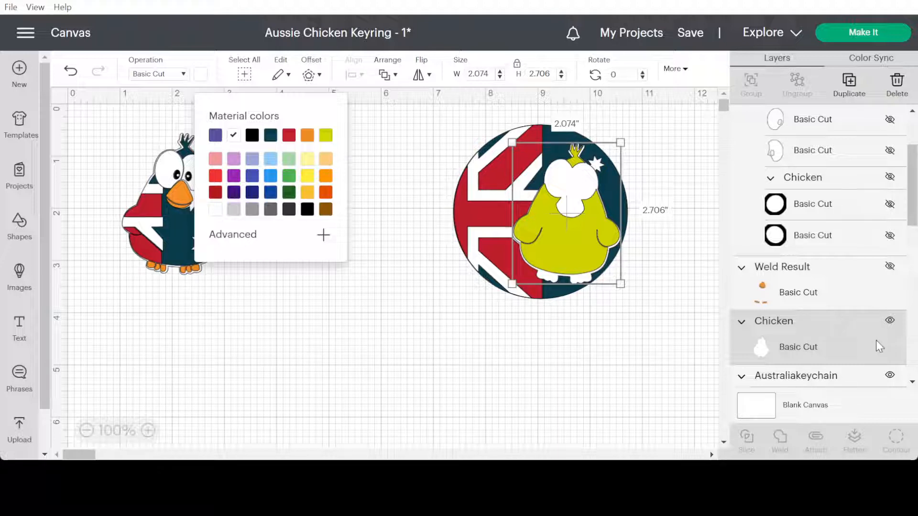
# Hide the chicken's white base layer and group the yellow body with the flag circle.
pyautogui.click(889, 320)
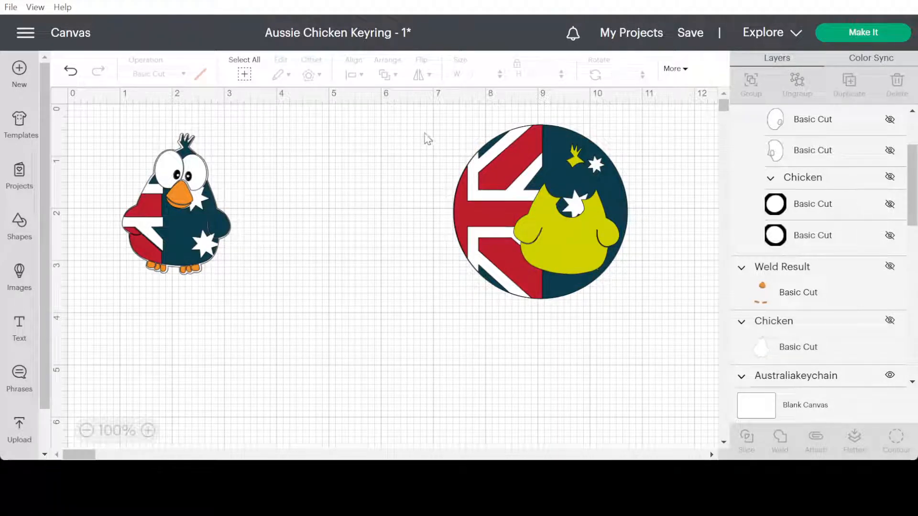
pyautogui.moveTo(441, 134); pyautogui.dragTo(641, 293)
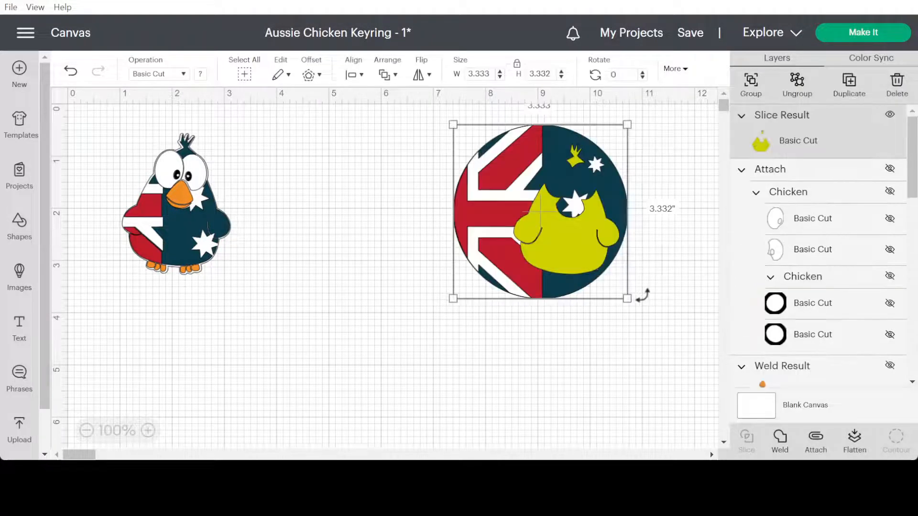
pyautogui.click(750, 84)
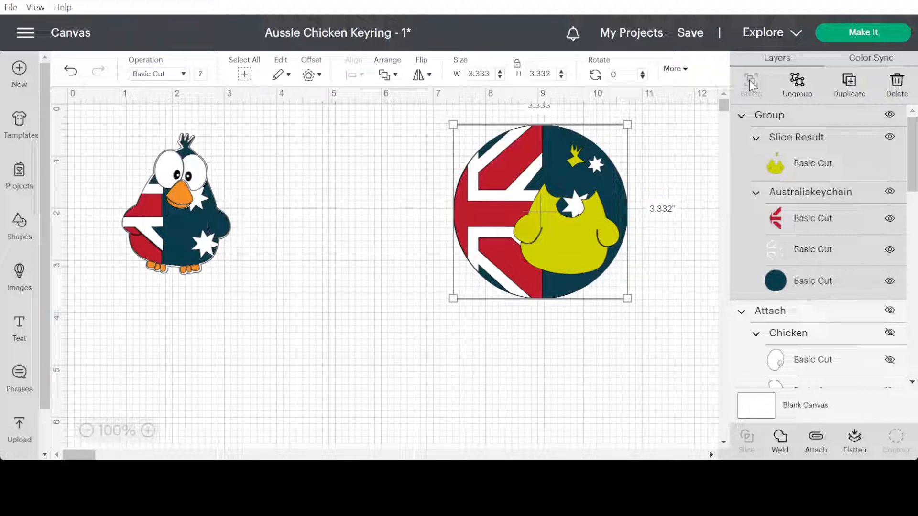
# Make three duplicates of the grouped flag and chicken, and spread the four designs apart across the canvas.
pyautogui.click(851, 84)
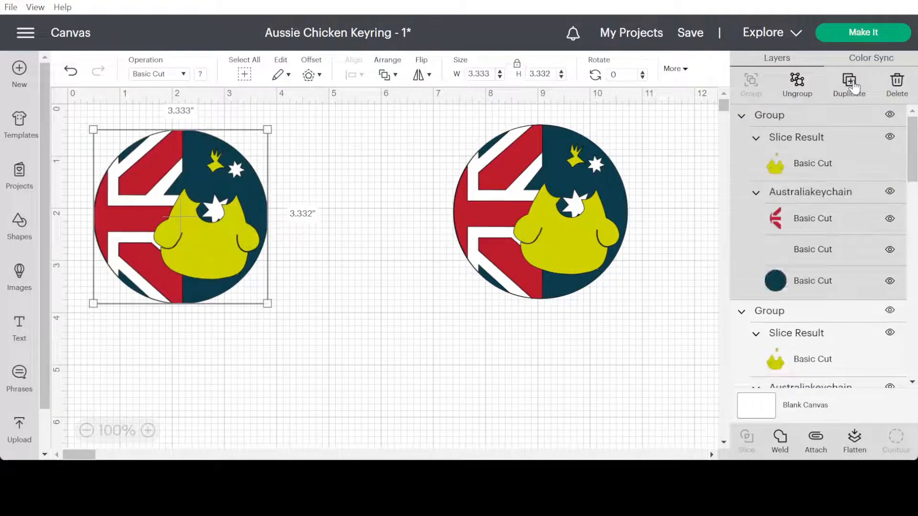
pyautogui.click(850, 84)
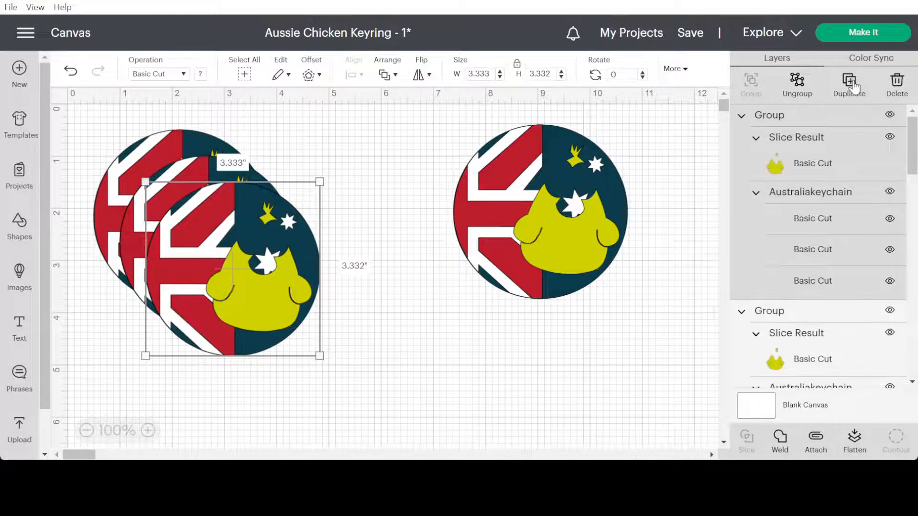
pyautogui.moveTo(197, 211); pyautogui.dragTo(591, 318)
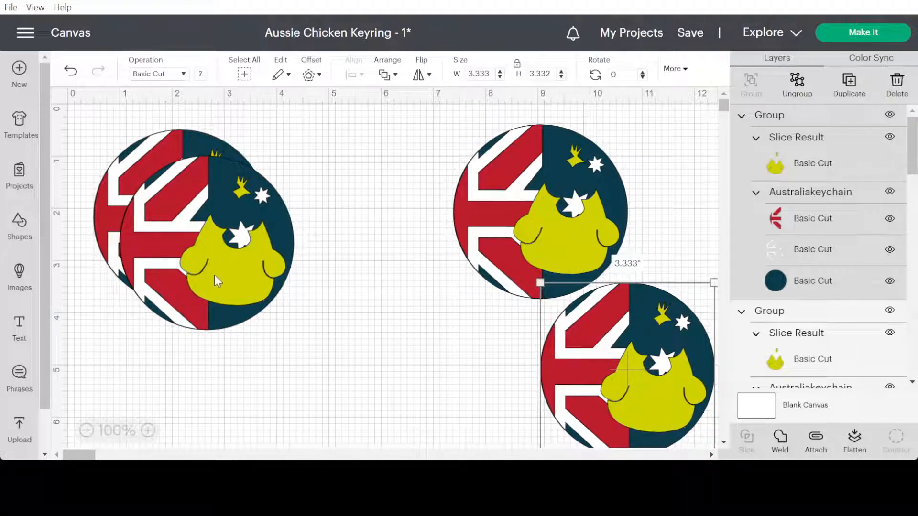
pyautogui.moveTo(173, 218); pyautogui.dragTo(340, 330)
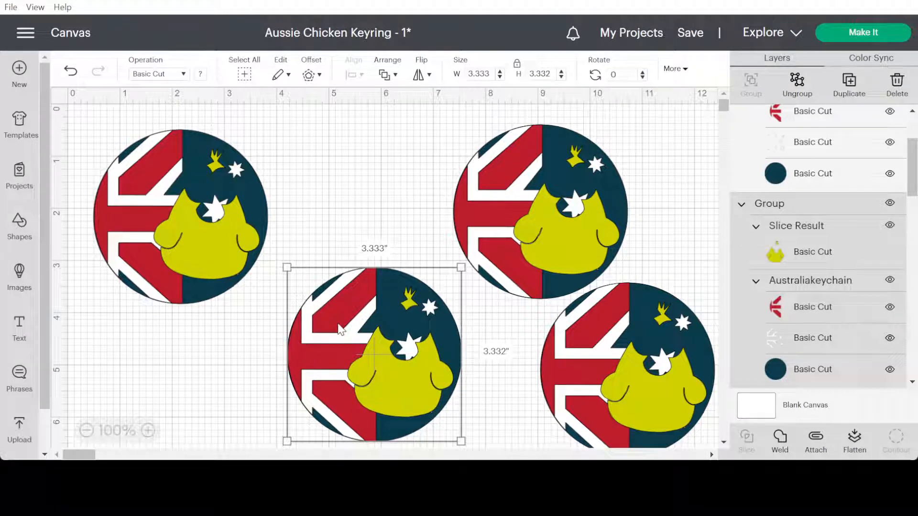
pyautogui.moveTo(537, 213); pyautogui.dragTo(507, 203)
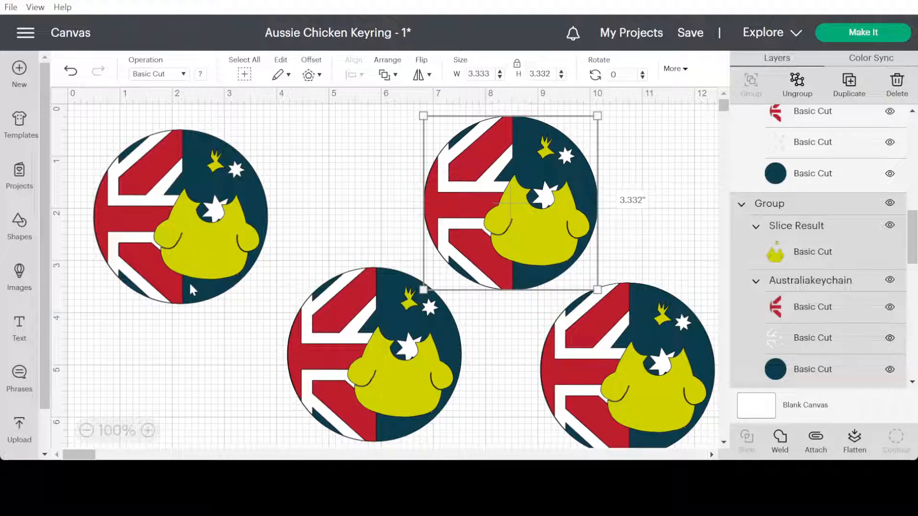
# Ungroup the upper-left flag-and-chicken copy and break its flag into separate colour layers.
pyautogui.click(193, 241)
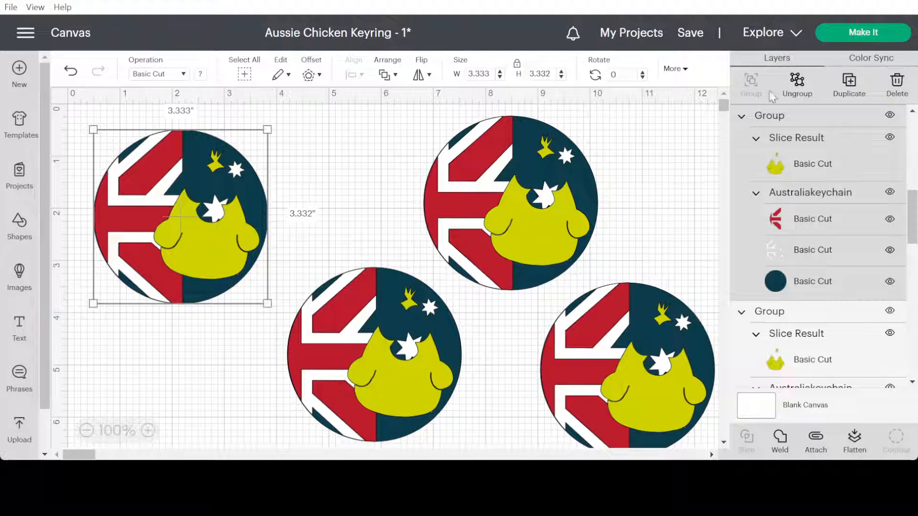
pyautogui.click(804, 88)
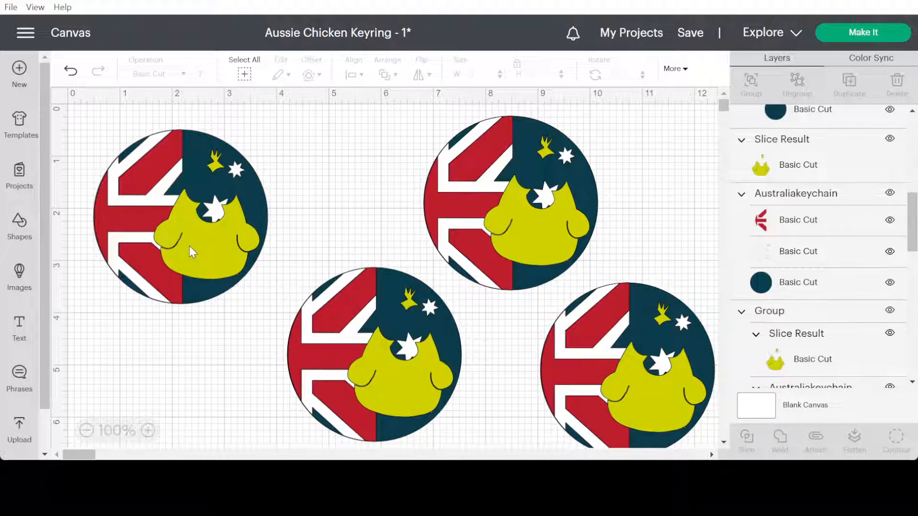
pyautogui.click(104, 223)
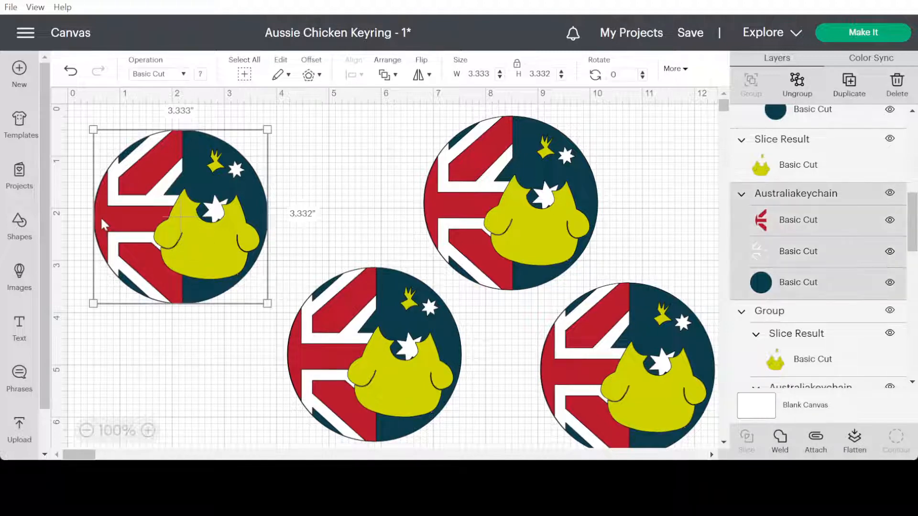
pyautogui.click(797, 86)
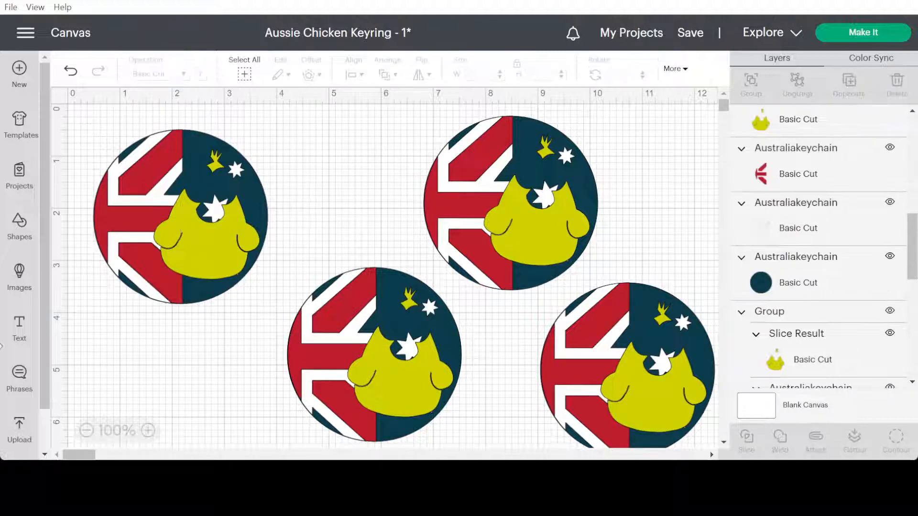
# Pull the red flag layer off the upper-left copy and delete it.
pyautogui.click(109, 233)
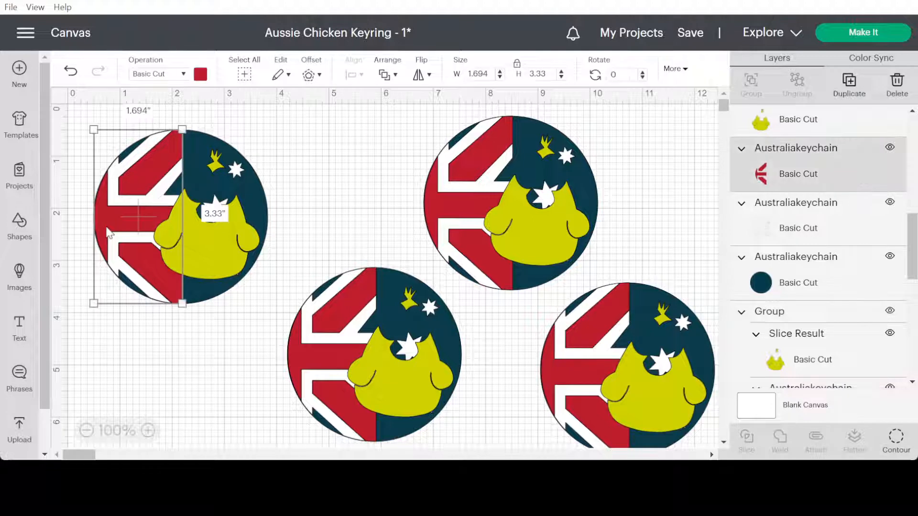
pyautogui.moveTo(109, 234); pyautogui.dragTo(131, 393)
pyautogui.click(131, 393)
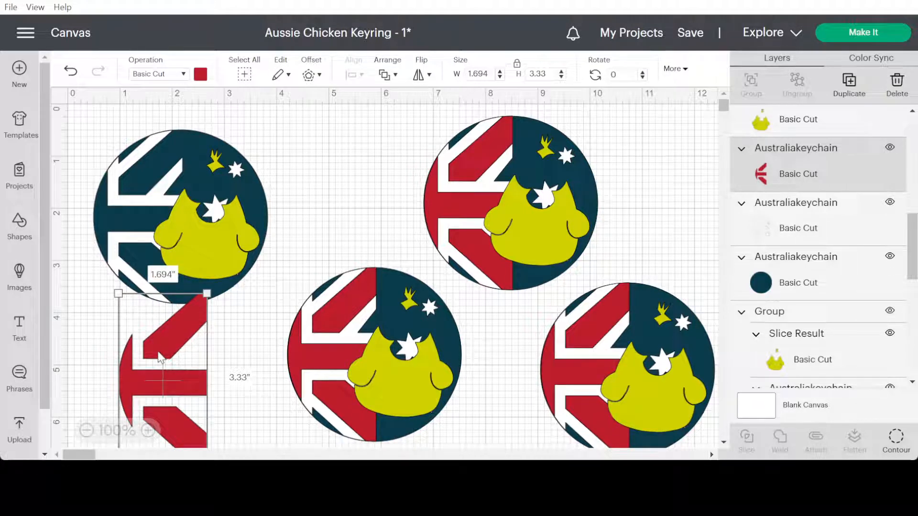
pyautogui.press('Delete')
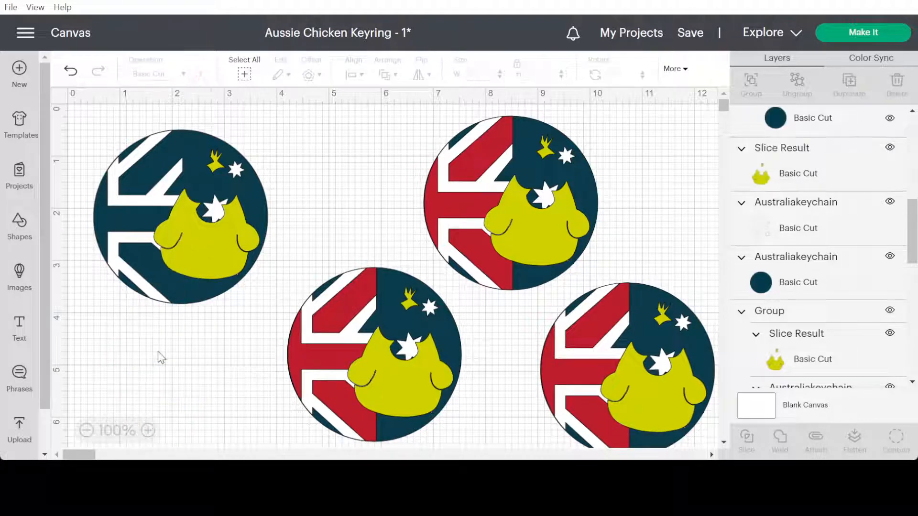
pyautogui.click(111, 250)
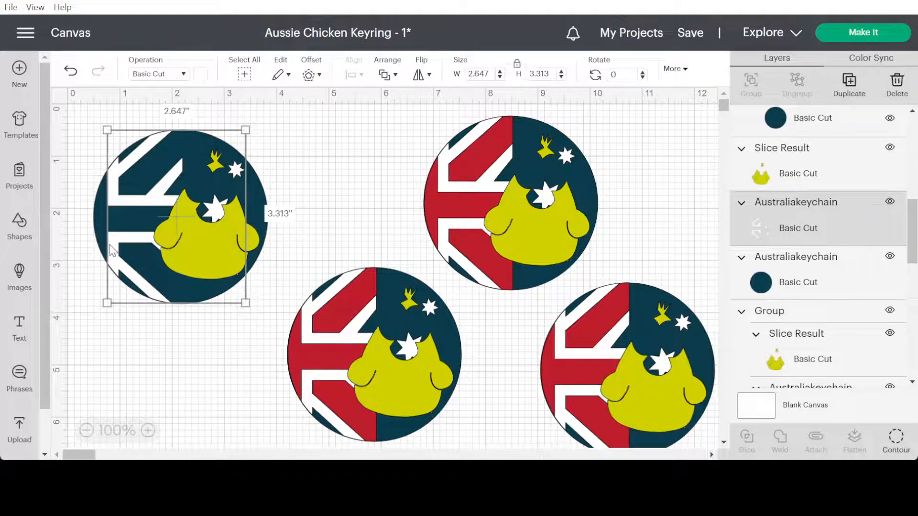
pyautogui.press('Delete')
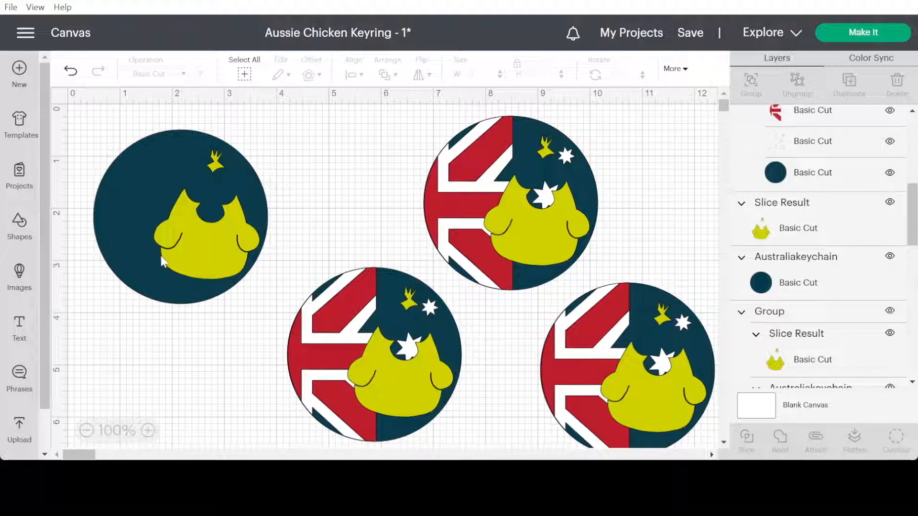
pyautogui.click(132, 239)
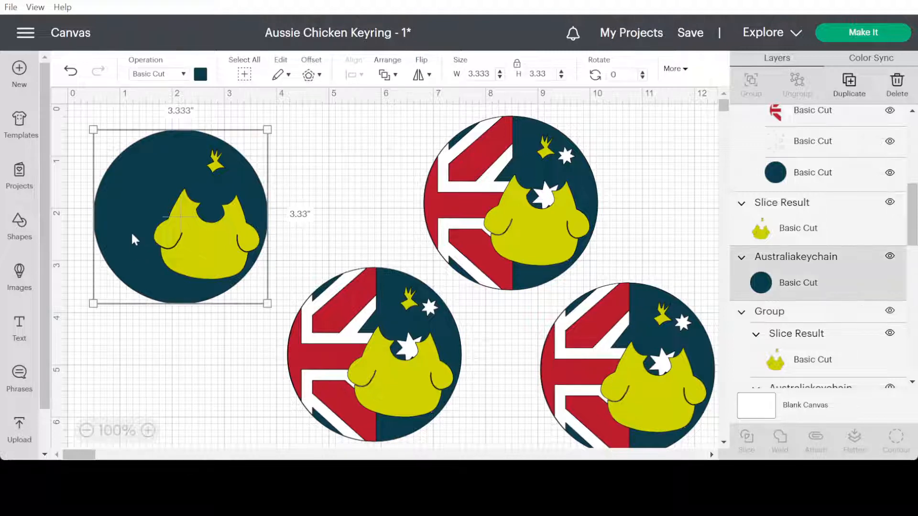
pyautogui.click(70, 74)
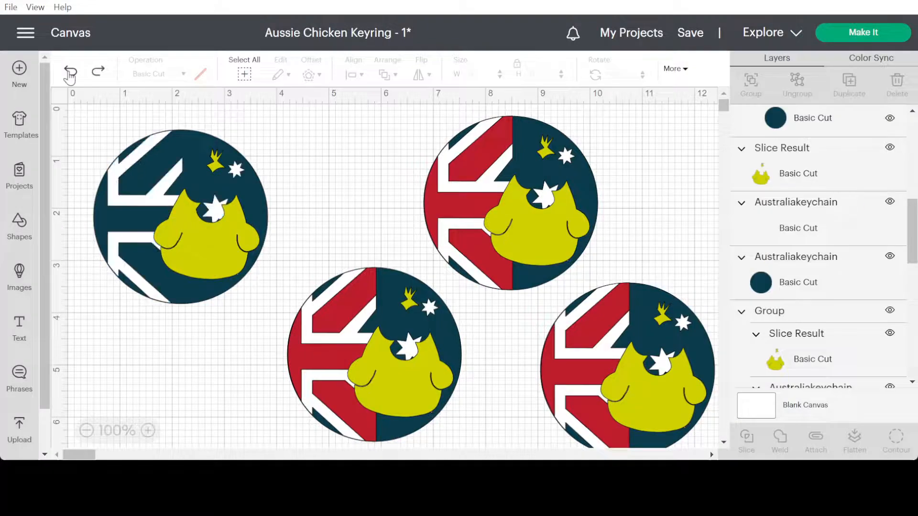
pyautogui.click(215, 295)
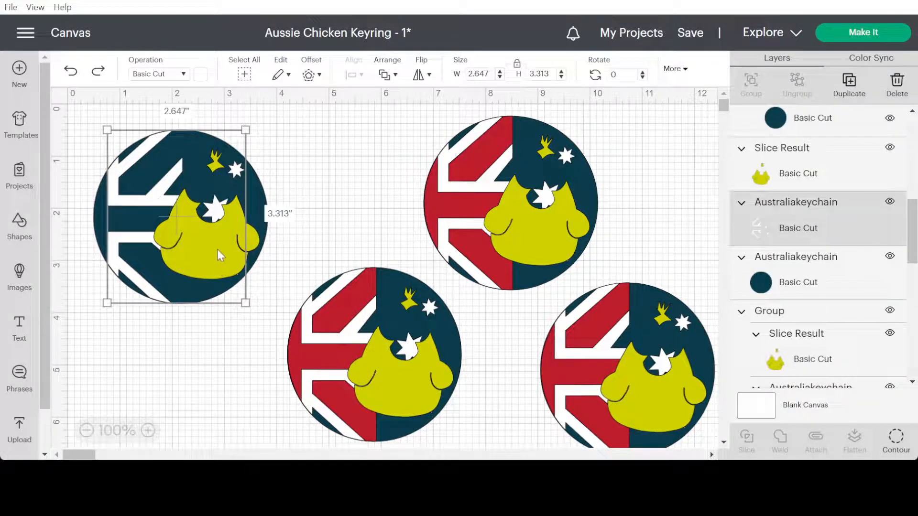
pyautogui.click(199, 76)
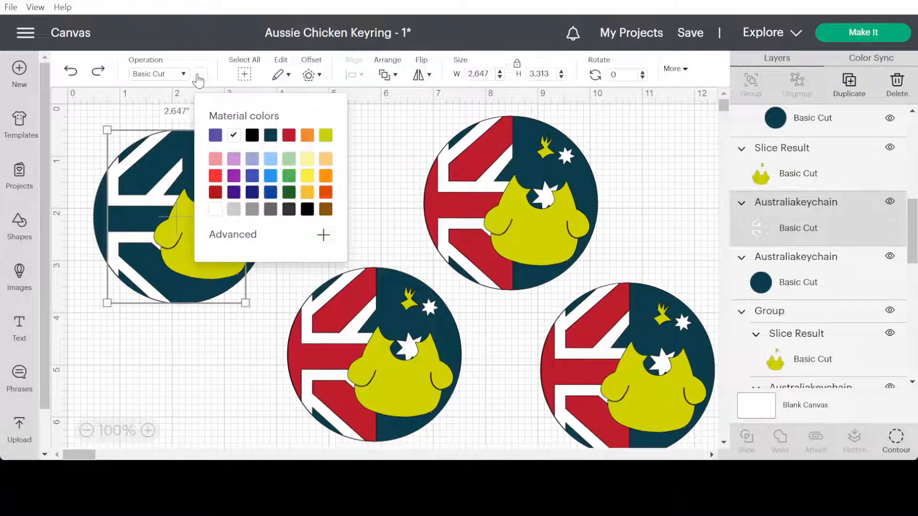
pyautogui.click(194, 342)
# Recolour the yellow chicken body on the upper-left copy dark blue.
pyautogui.click(220, 261)
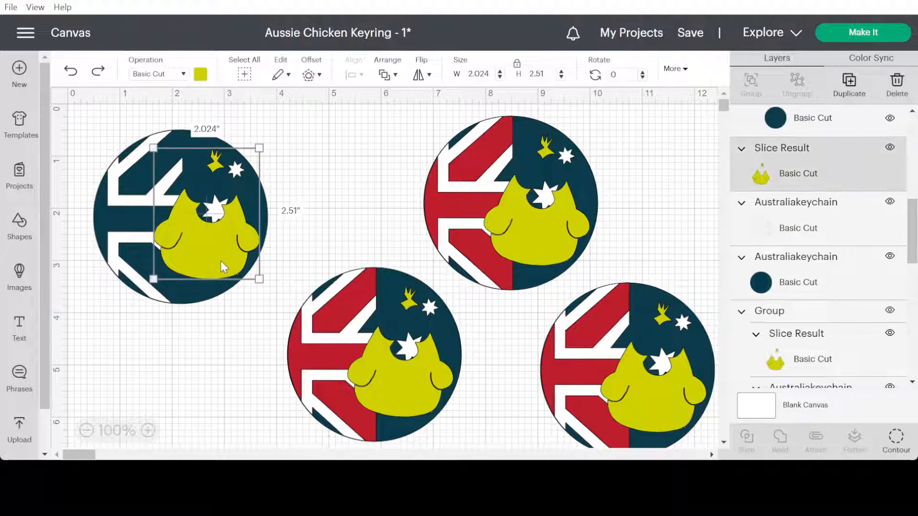
pyautogui.click(200, 75)
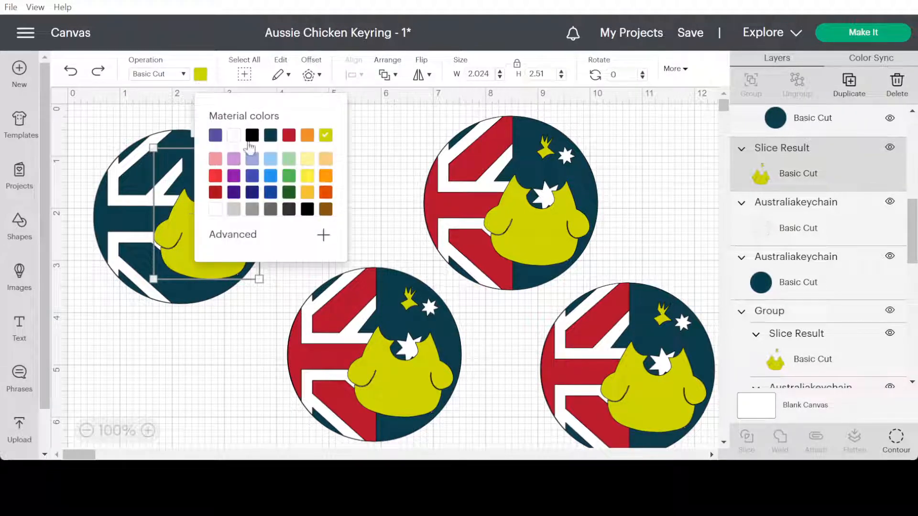
pyautogui.click(254, 198)
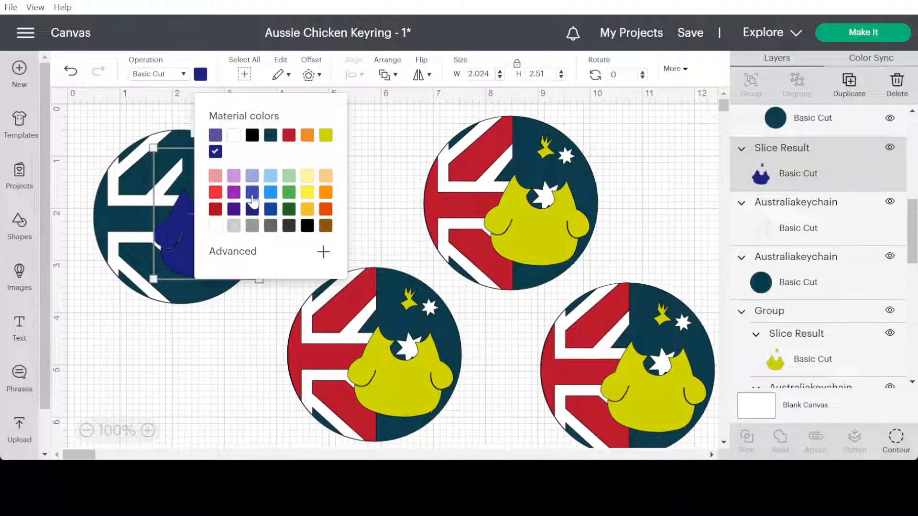
pyautogui.click(164, 355)
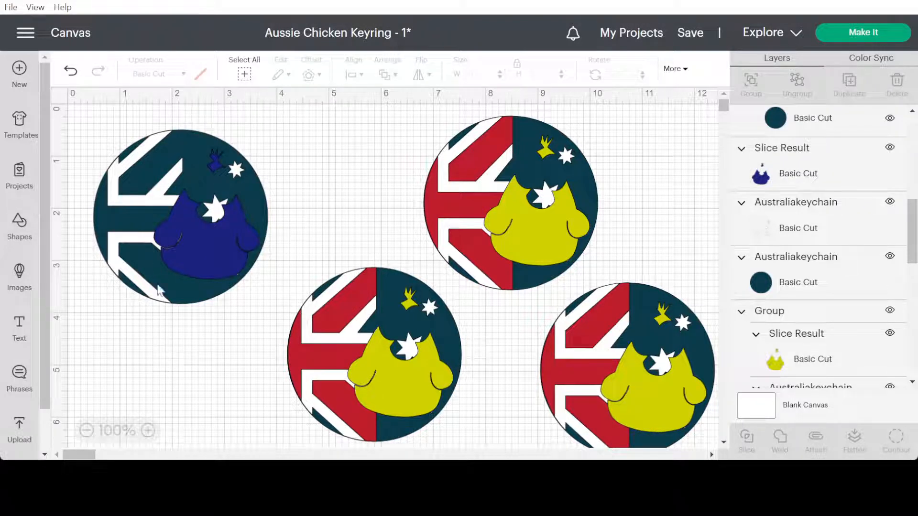
# Pull the dark teal circle layer off the upper-left copy and place it over the lower middle design.
pyautogui.click(115, 224)
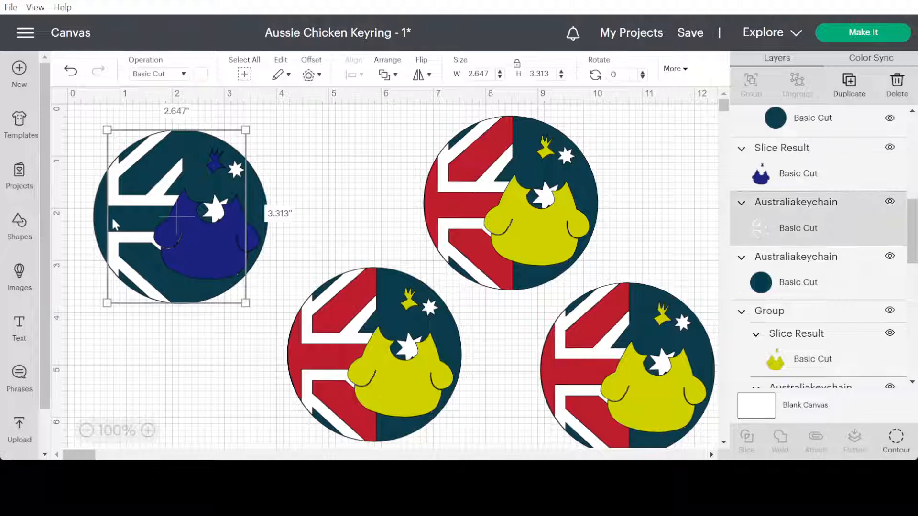
pyautogui.click(94, 222)
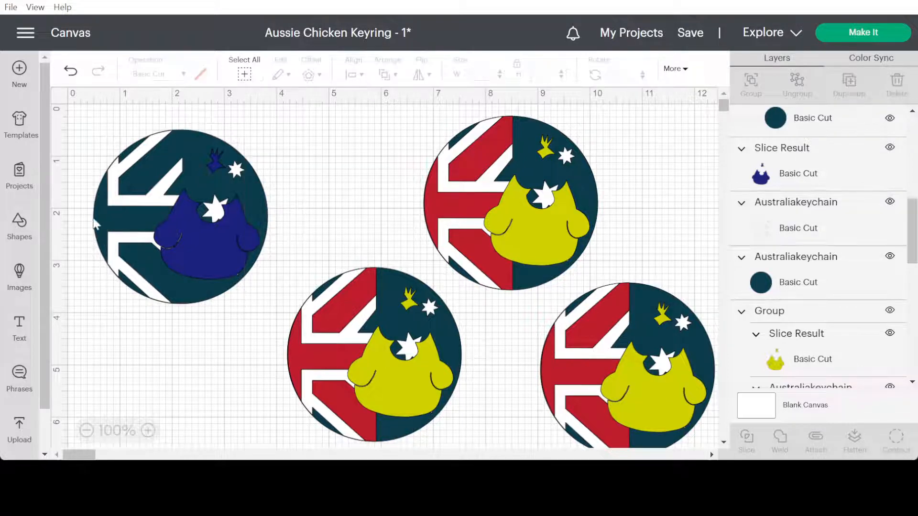
pyautogui.click(100, 226)
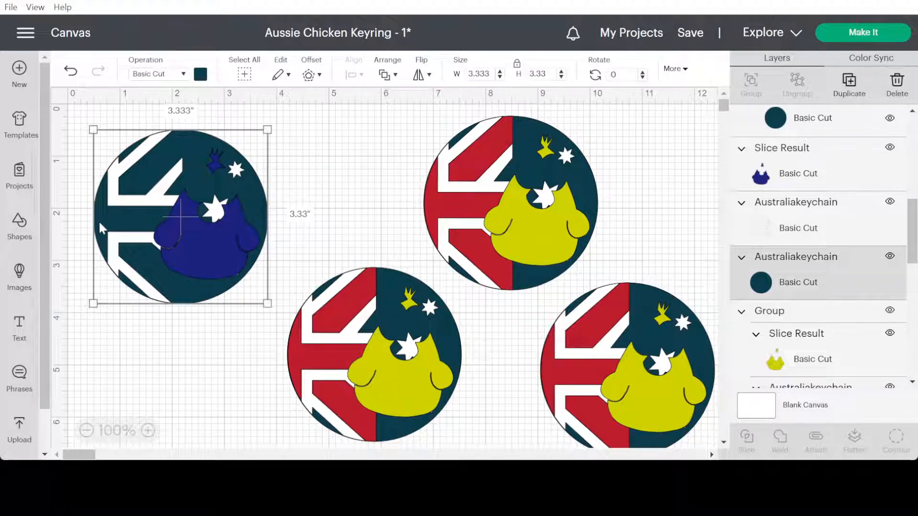
pyautogui.moveTo(104, 235); pyautogui.dragTo(308, 427)
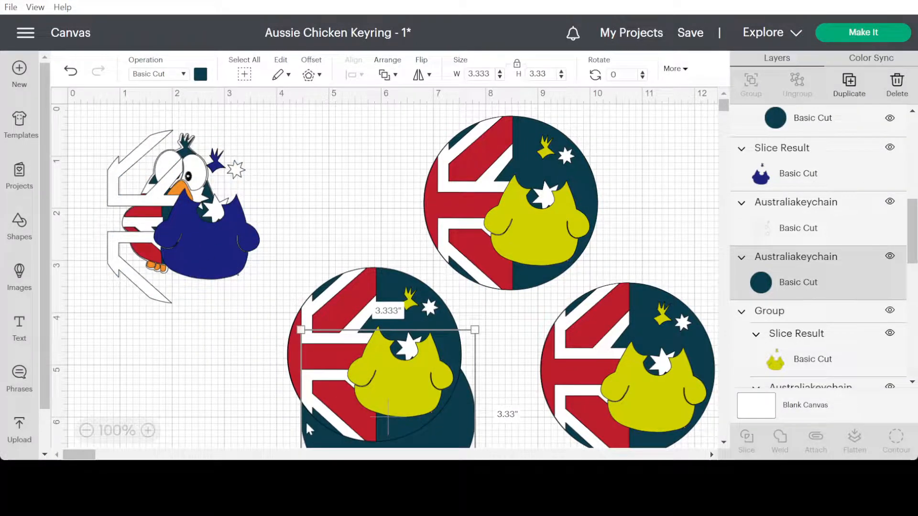
# Hide the complete chicken group that lies beneath the dark blue body.
pyautogui.scroll(-5, 908, 269)
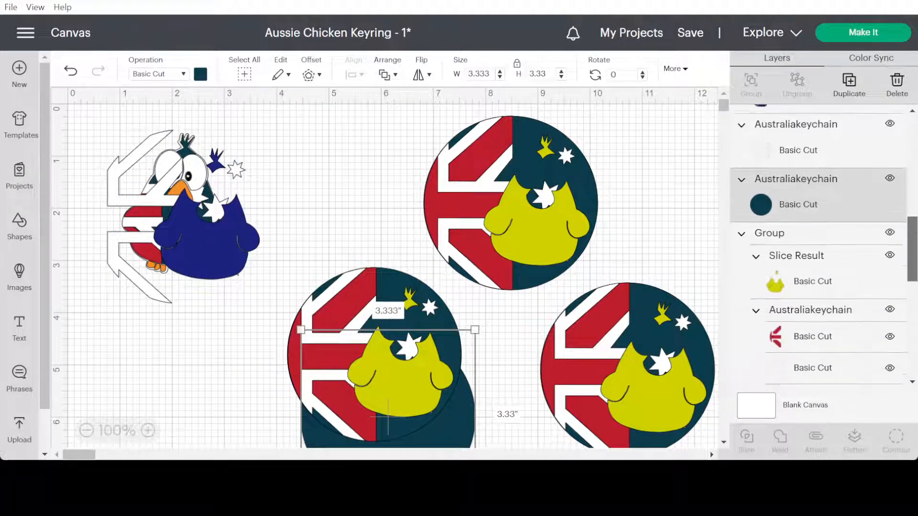
pyautogui.scroll(-8, 915, 375)
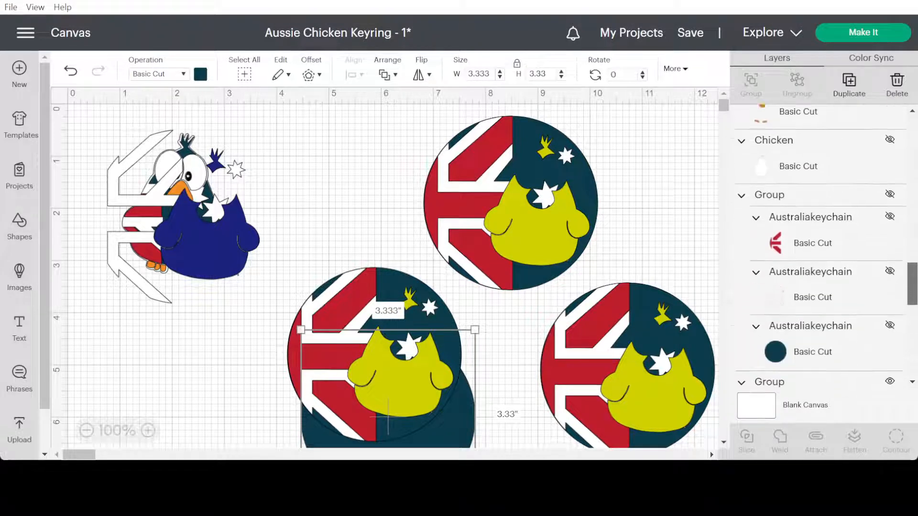
pyautogui.scroll(1, 913, 375)
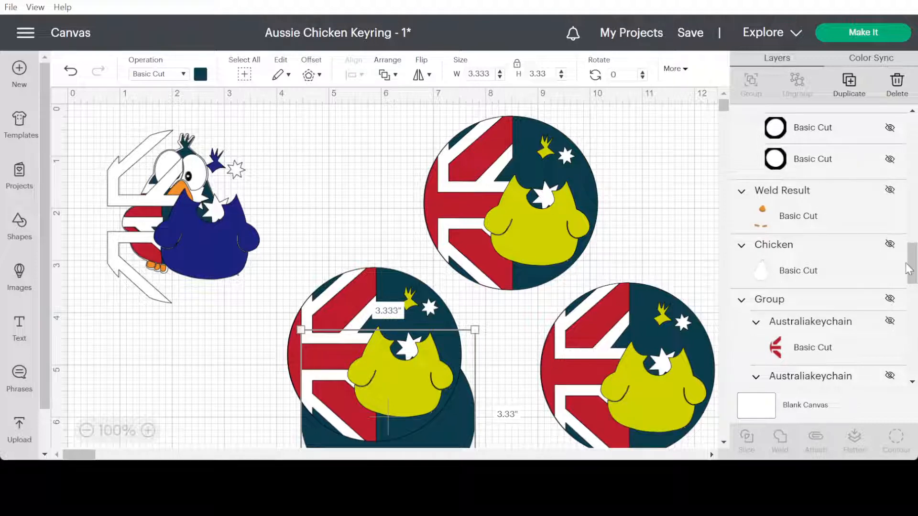
pyautogui.moveTo(912, 270); pyautogui.dragTo(911, 302)
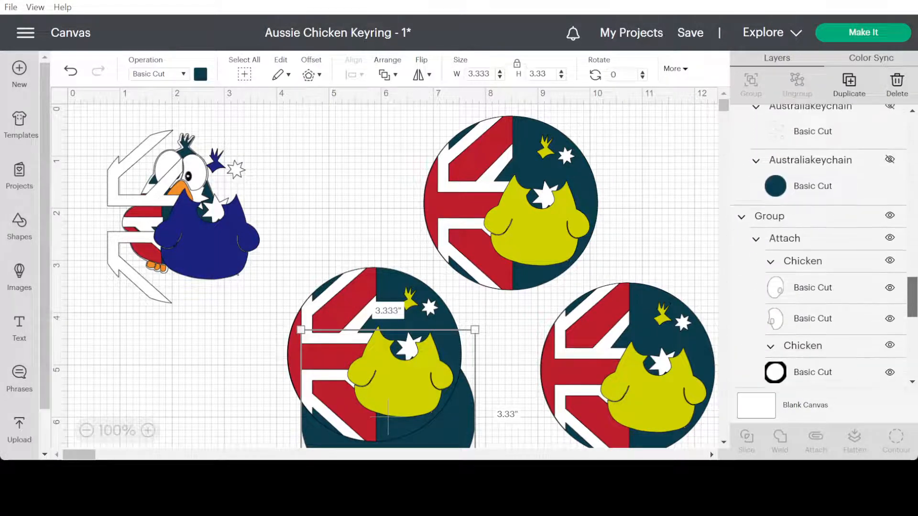
pyautogui.click(889, 216)
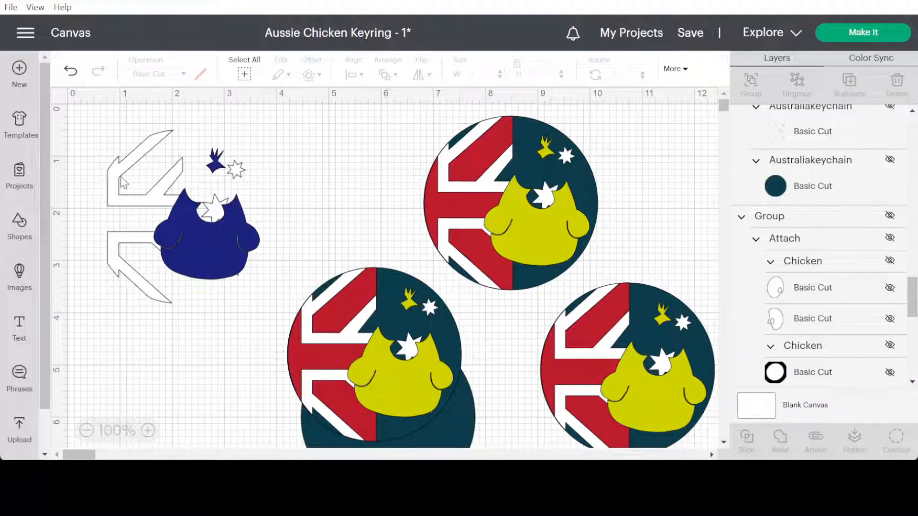
# Slice the dark blue body with the white flag layer and delete the two leftover white flag pieces outside the body.
pyautogui.moveTo(98, 136); pyautogui.dragTo(263, 292)
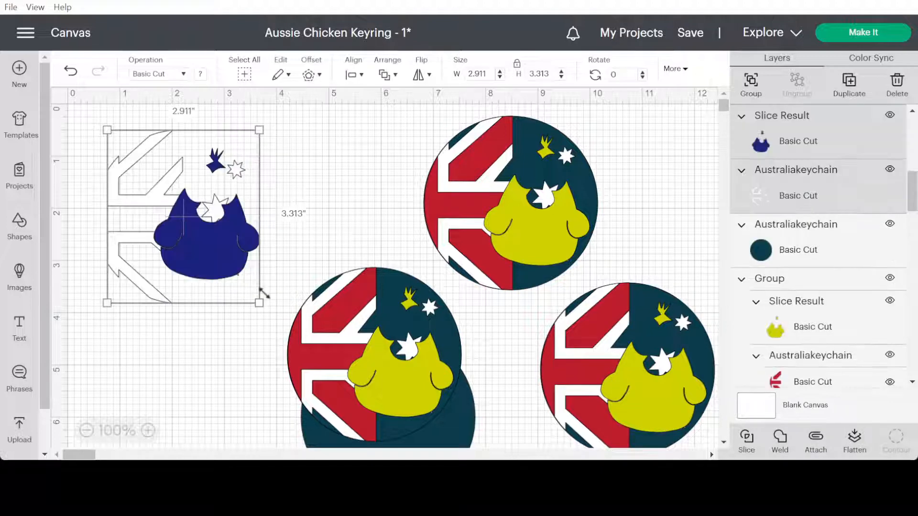
pyautogui.click(746, 442)
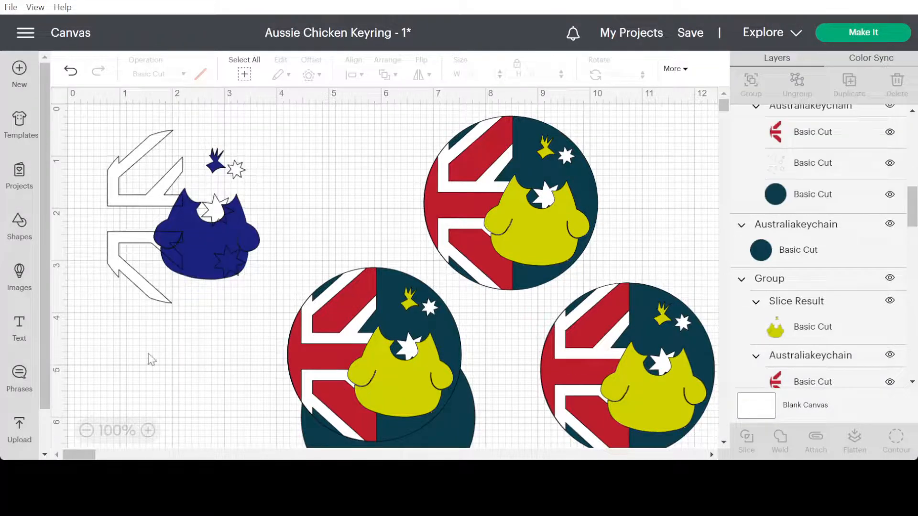
pyautogui.click(121, 249)
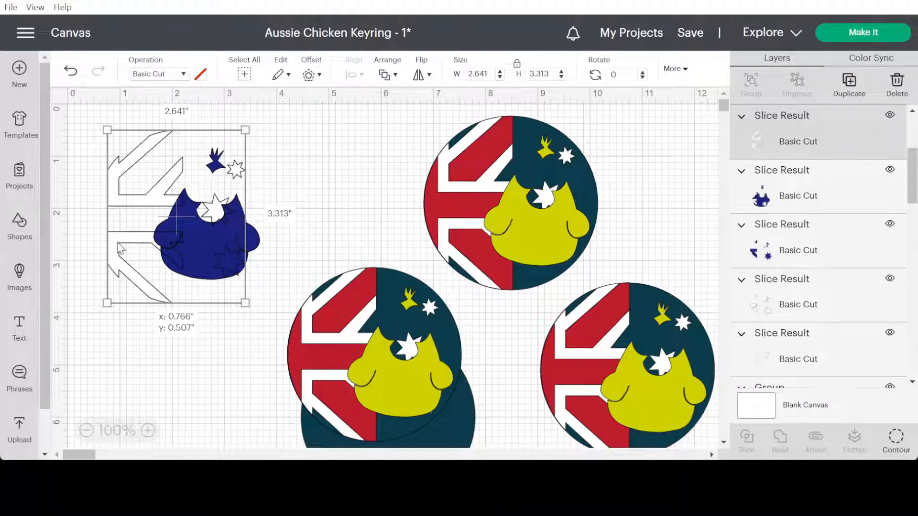
pyautogui.moveTo(121, 249); pyautogui.dragTo(100, 380)
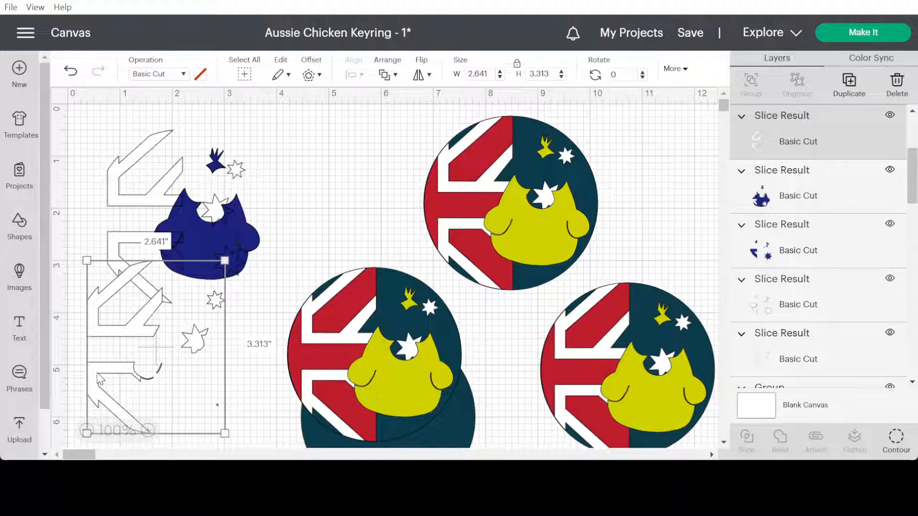
pyautogui.press('Delete')
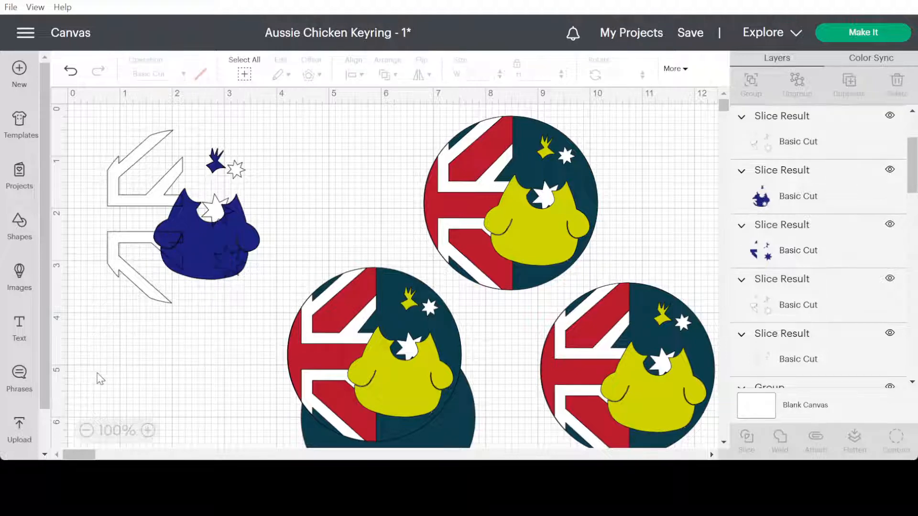
pyautogui.click(111, 254)
pyautogui.moveTo(114, 254); pyautogui.dragTo(101, 444)
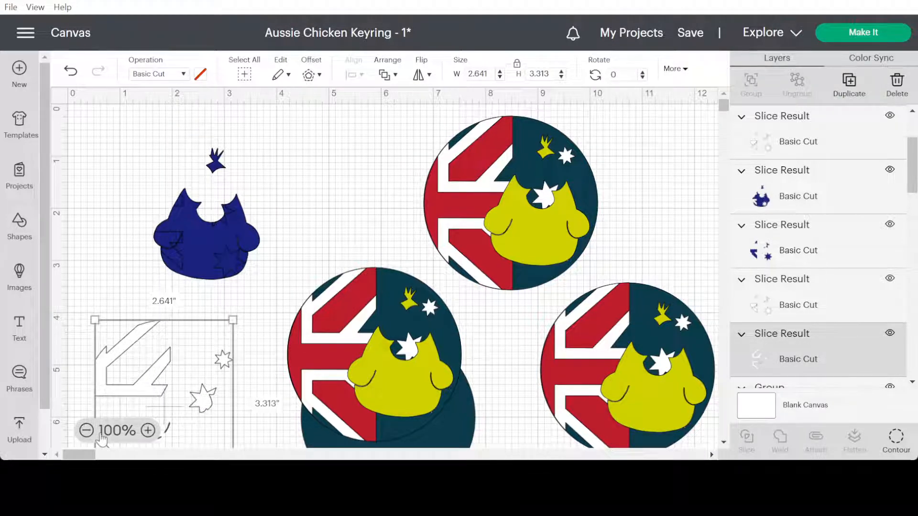
pyautogui.press('Delete')
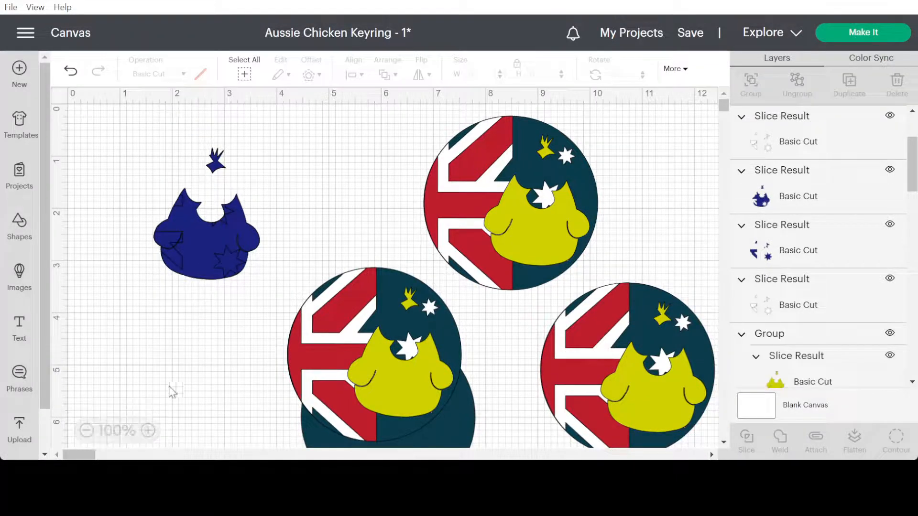
# Pull the sliced body pieces apart and delete one set each of the white and blue flag cut-outs.
pyautogui.click(205, 243)
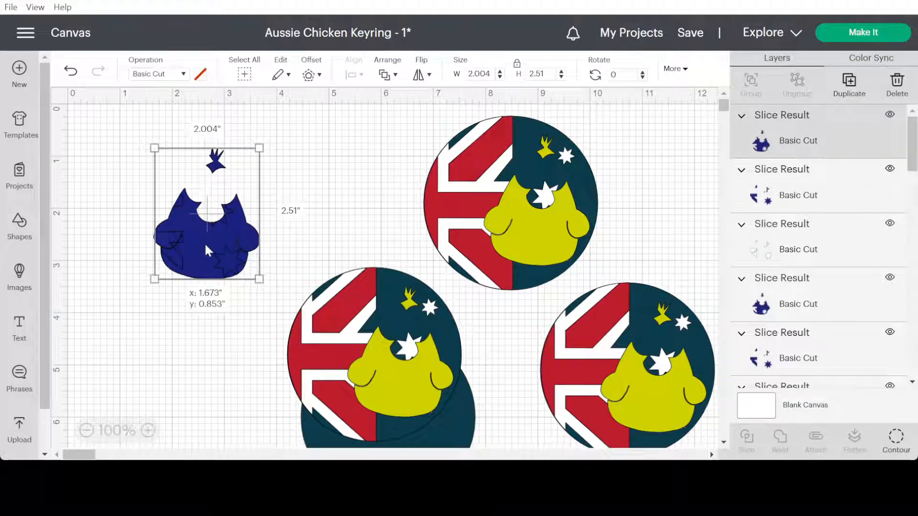
pyautogui.moveTo(204, 242); pyautogui.dragTo(147, 372)
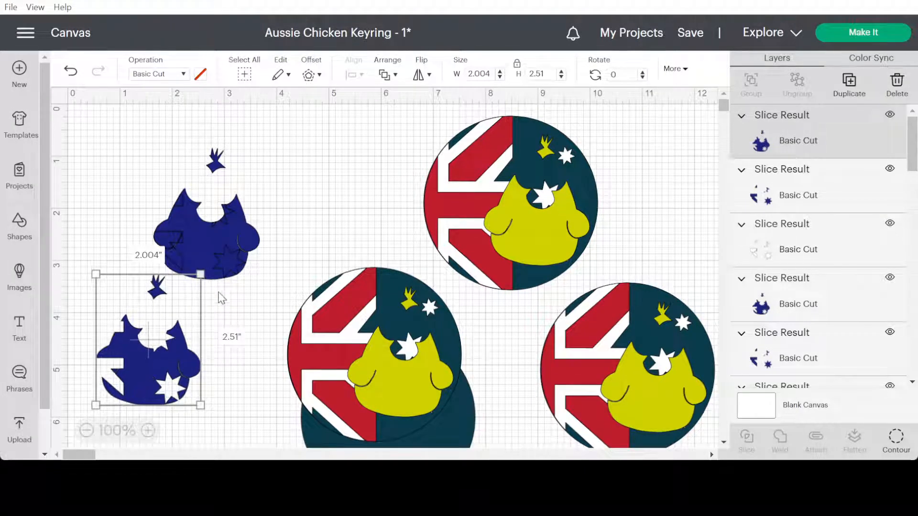
pyautogui.moveTo(221, 243); pyautogui.dragTo(327, 166)
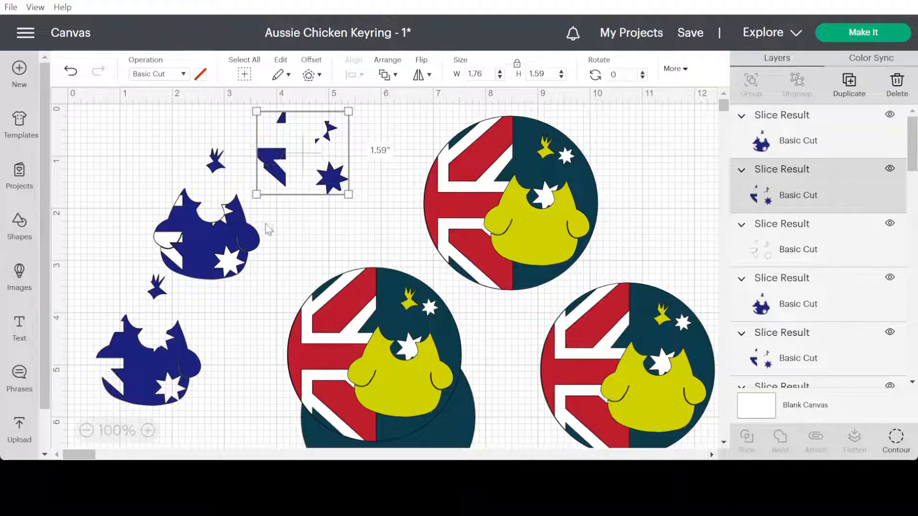
pyautogui.moveTo(207, 239); pyautogui.dragTo(128, 168)
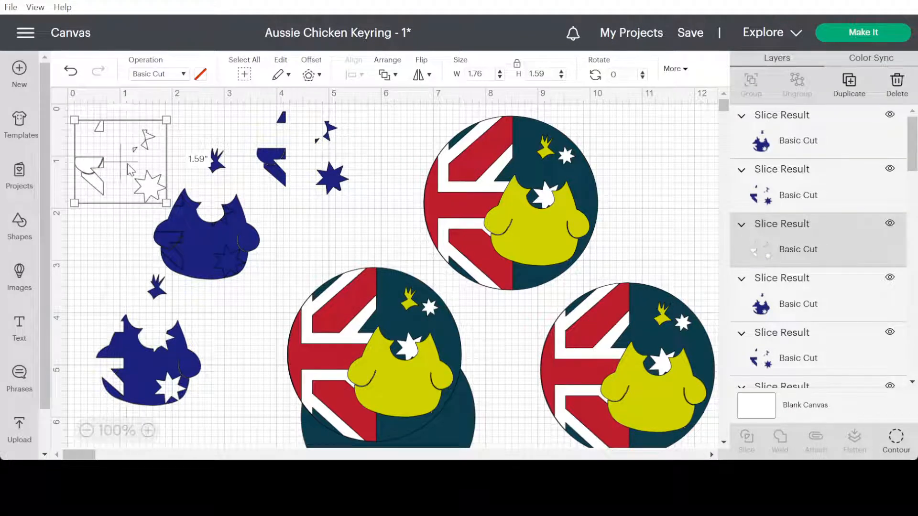
pyautogui.click(130, 168)
pyautogui.click(296, 129)
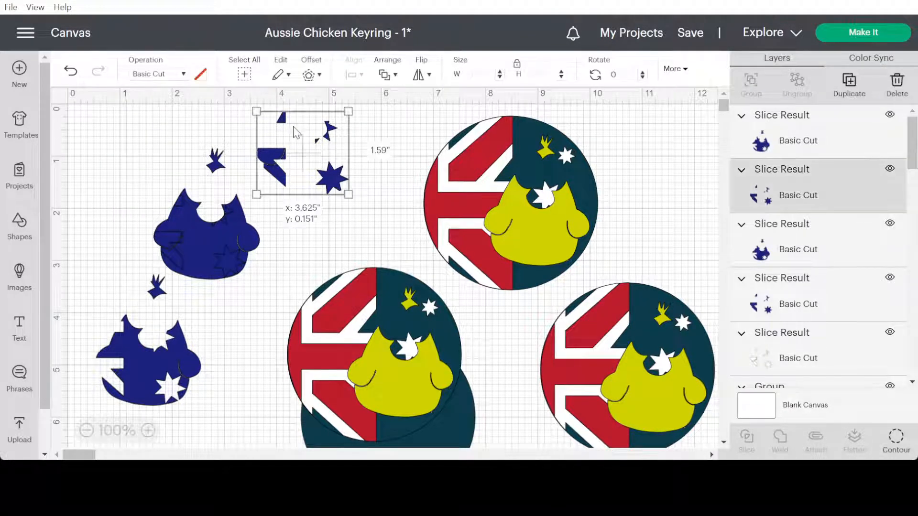
pyautogui.press('Delete')
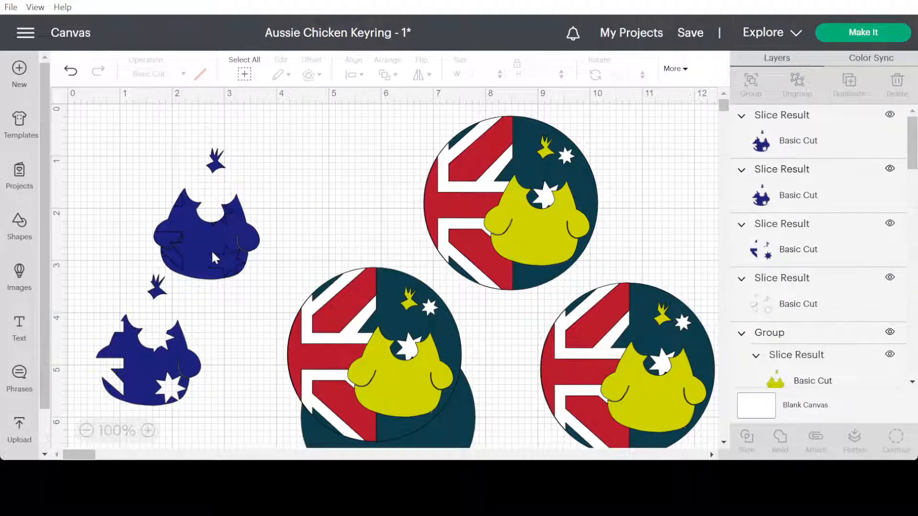
# Delete the duplicate cut body and the remaining blue and white cut-outs, and place the kept blue body at the canvas's upper left.
pyautogui.moveTo(211, 250); pyautogui.dragTo(330, 219)
pyautogui.click(164, 376)
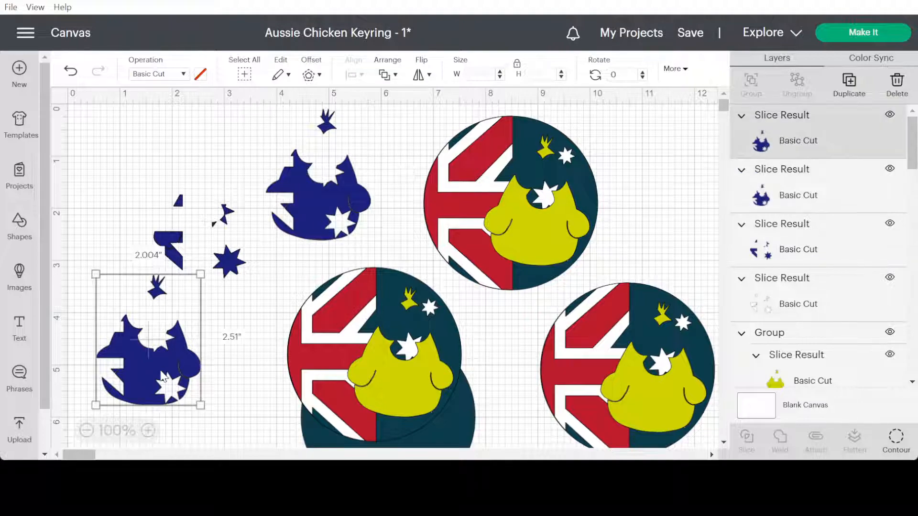
pyautogui.press('Delete')
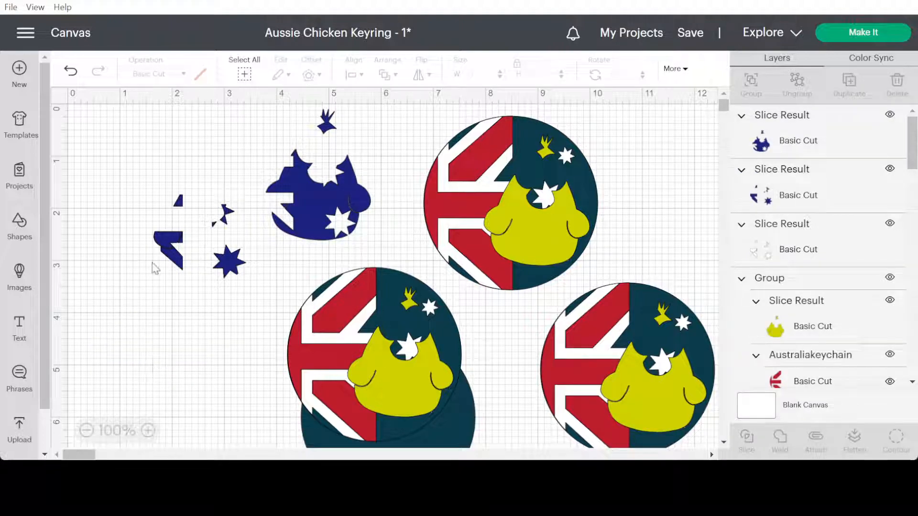
pyautogui.click(160, 249)
pyautogui.press('Delete')
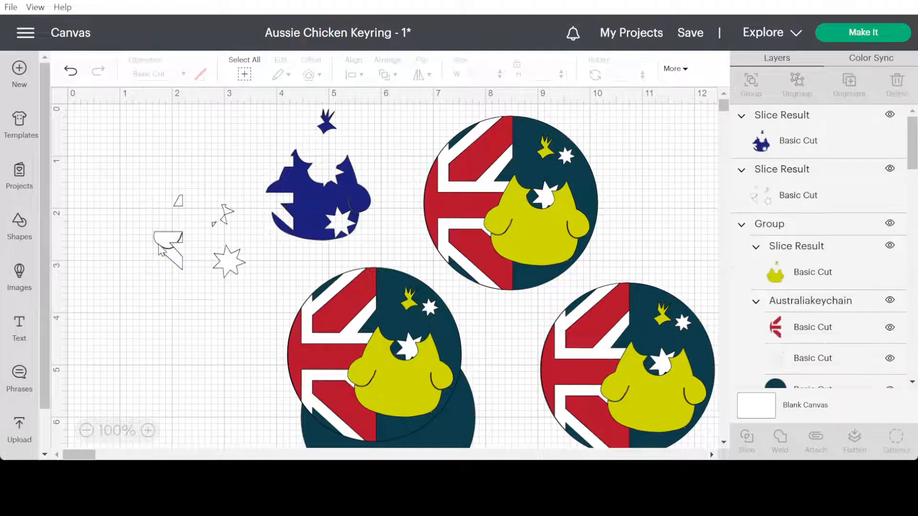
pyautogui.click(173, 239)
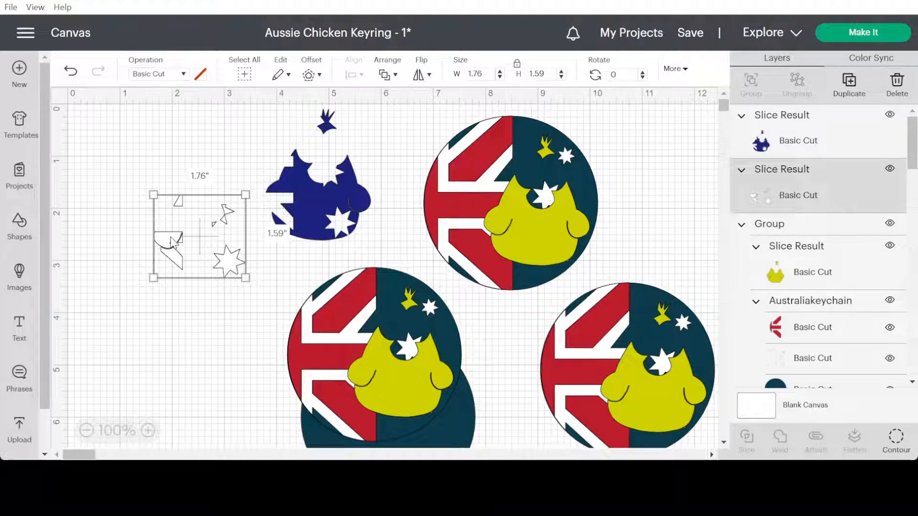
pyautogui.press('Delete')
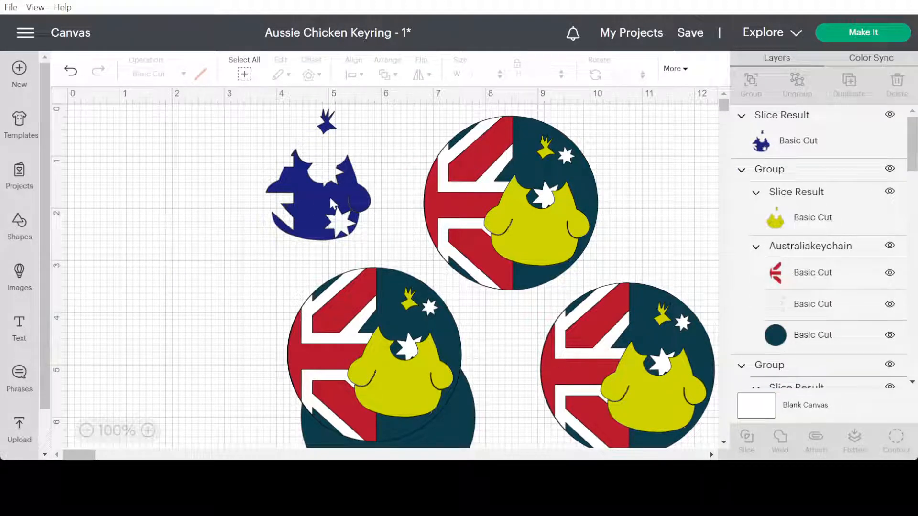
pyautogui.moveTo(275, 216); pyautogui.dragTo(87, 247)
pyautogui.moveTo(141, 225); pyautogui.dragTo(158, 216)
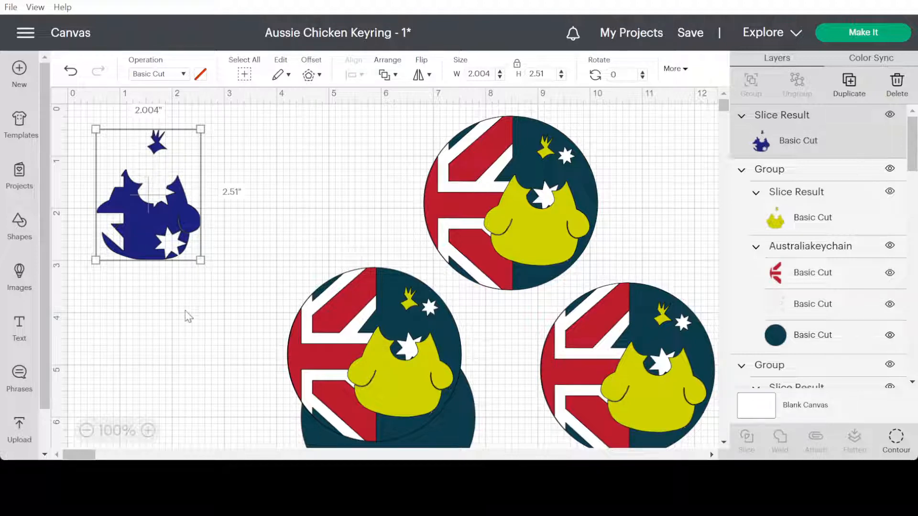
# Move the lower middle flag-and-chicken copy up beside the cut blue body and delete the loose dark teal circle.
pyautogui.click(336, 310)
pyautogui.moveTo(336, 310); pyautogui.dragTo(288, 175)
pyautogui.click(409, 356)
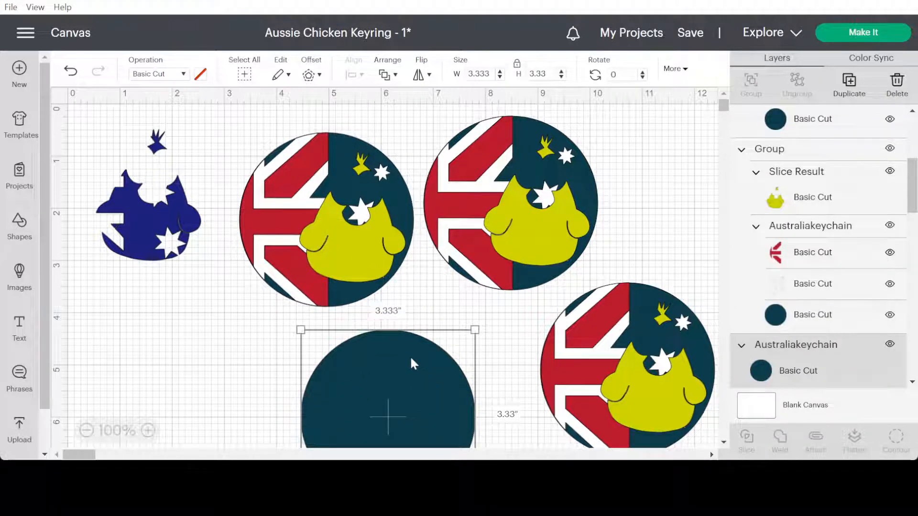
pyautogui.press('Delete')
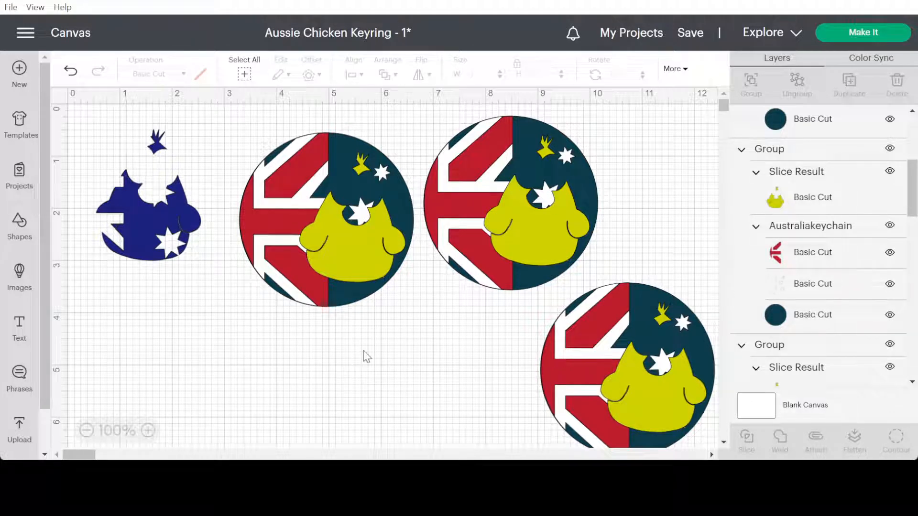
# Ungroup the flag-and-chicken copy beside the cut blue body and break its flag into separate colour layers.
pyautogui.click(342, 264)
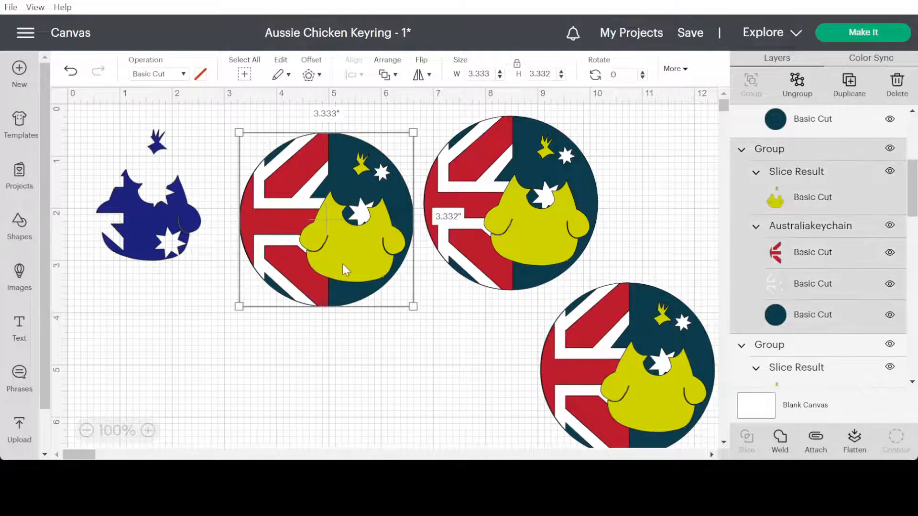
pyautogui.click(802, 82)
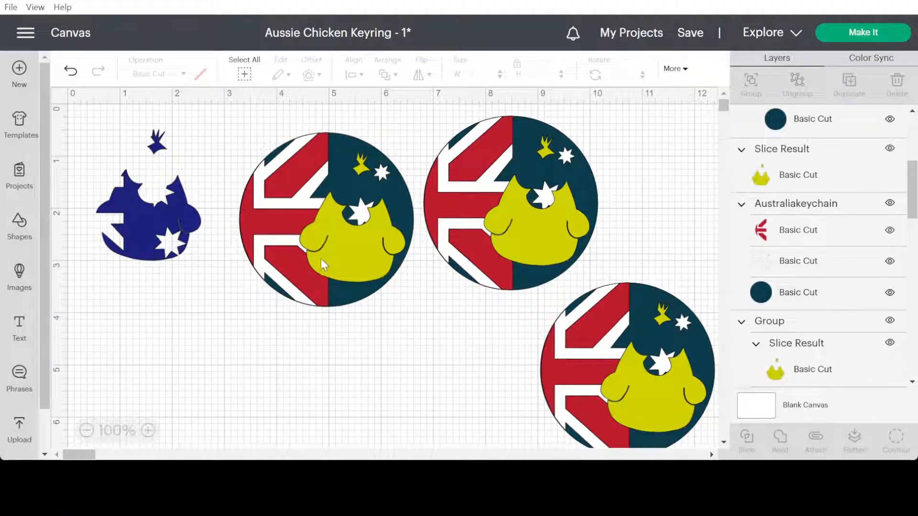
pyautogui.click(333, 257)
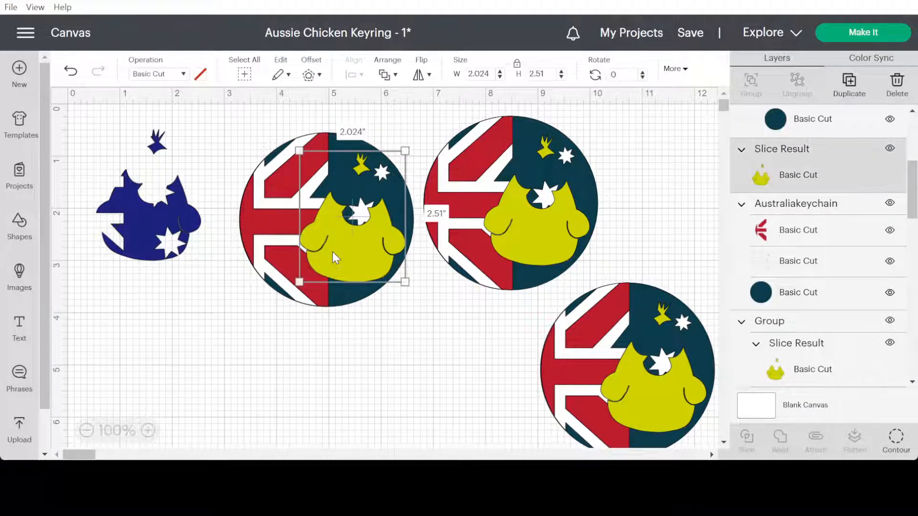
pyautogui.click(262, 229)
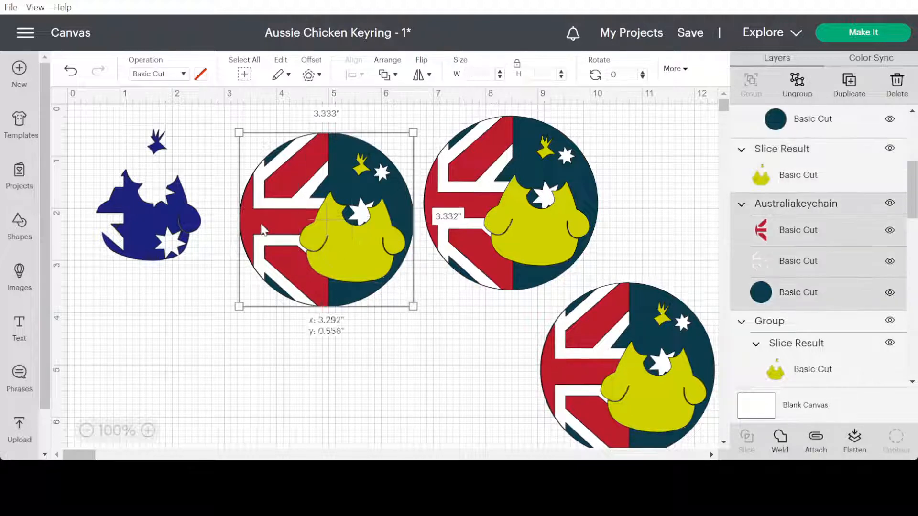
pyautogui.click(796, 81)
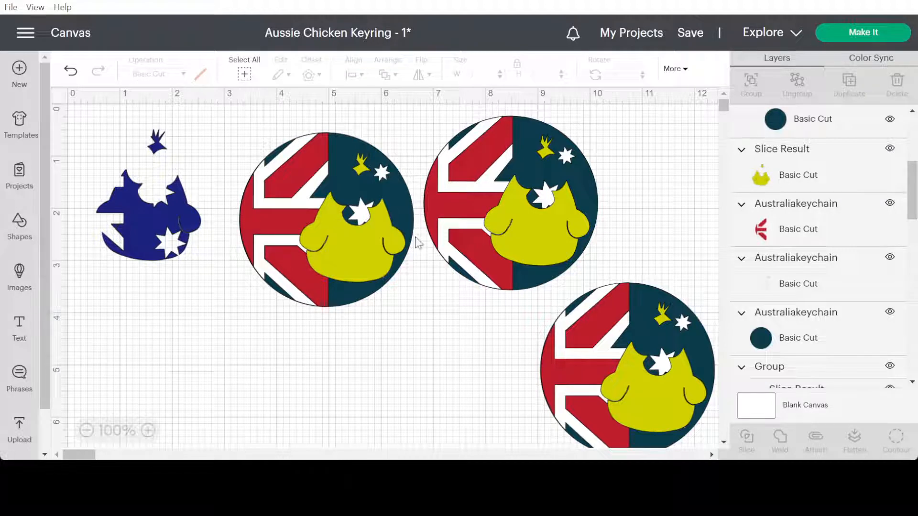
# Delete the white flag layer and the dark teal circle from the ungrouped flag-and-chicken copy beside the cut blue body.
pyautogui.click(348, 304)
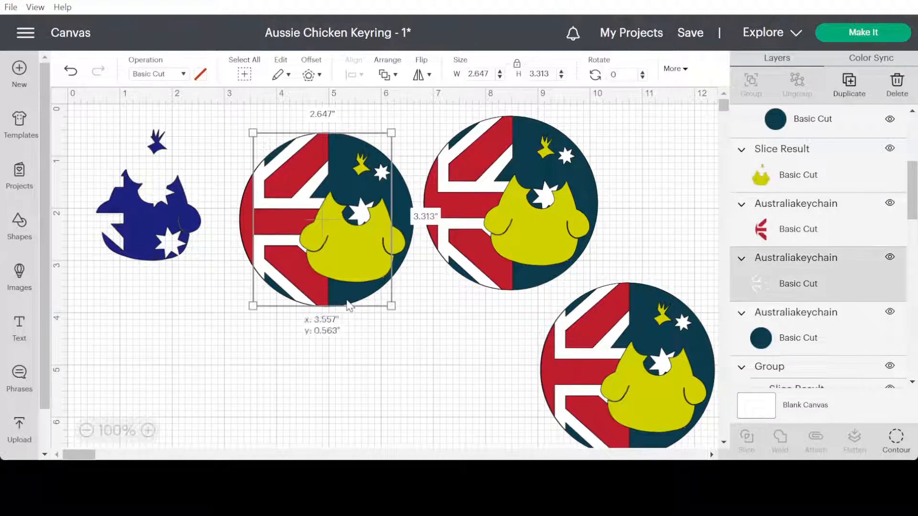
pyautogui.moveTo(350, 305); pyautogui.dragTo(166, 276)
pyautogui.moveTo(165, 272); pyautogui.dragTo(193, 398)
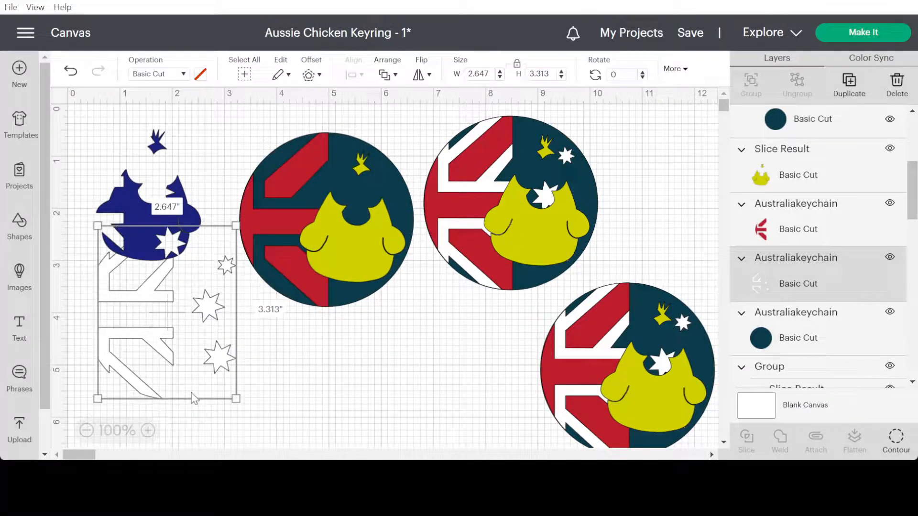
pyautogui.press('Delete')
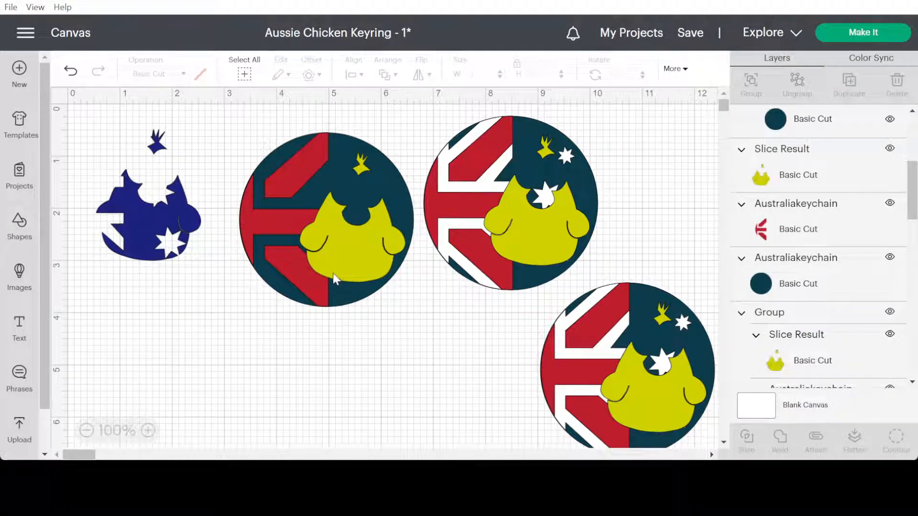
pyautogui.click(356, 300)
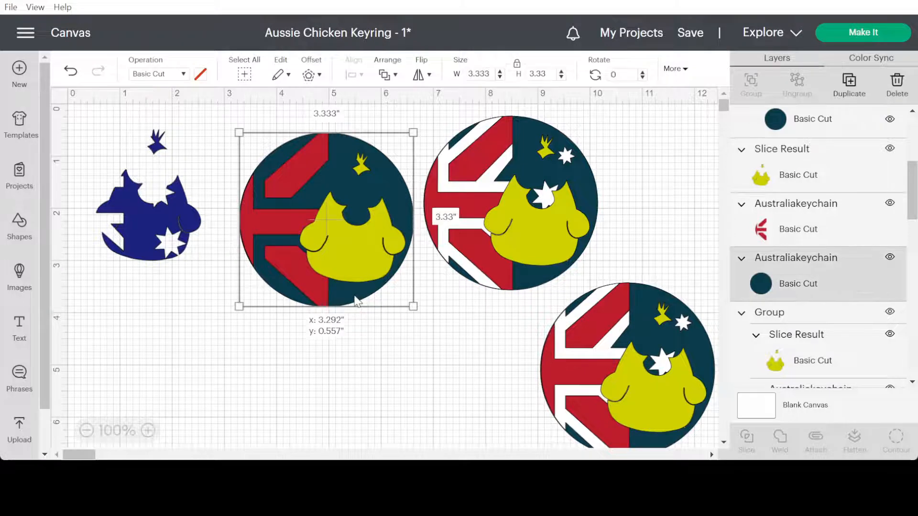
pyautogui.moveTo(357, 300); pyautogui.dragTo(581, 492)
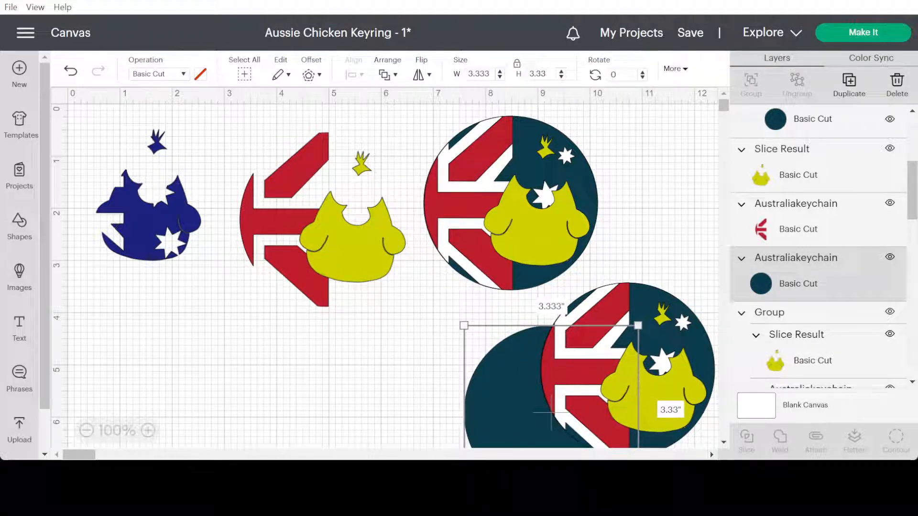
pyautogui.press('Delete')
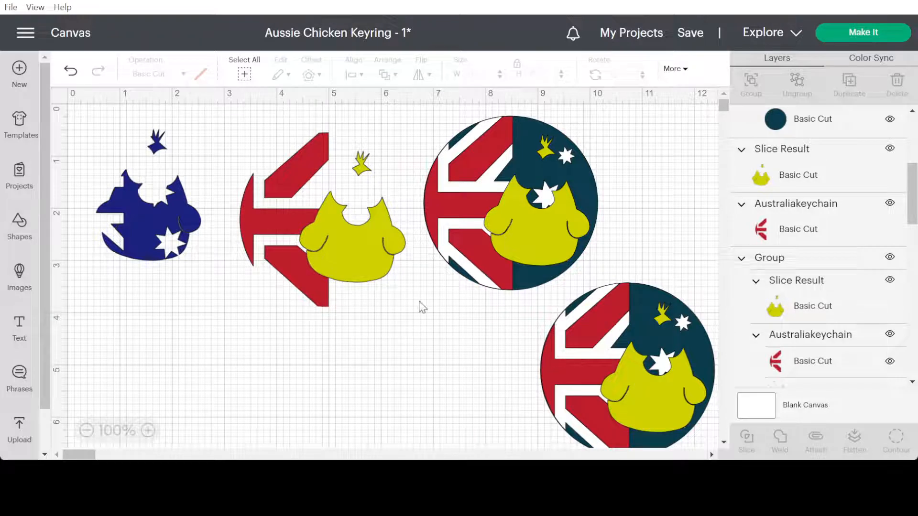
# Slice the red flag layer with the overlapping yellow chicken body.
pyautogui.click(374, 250)
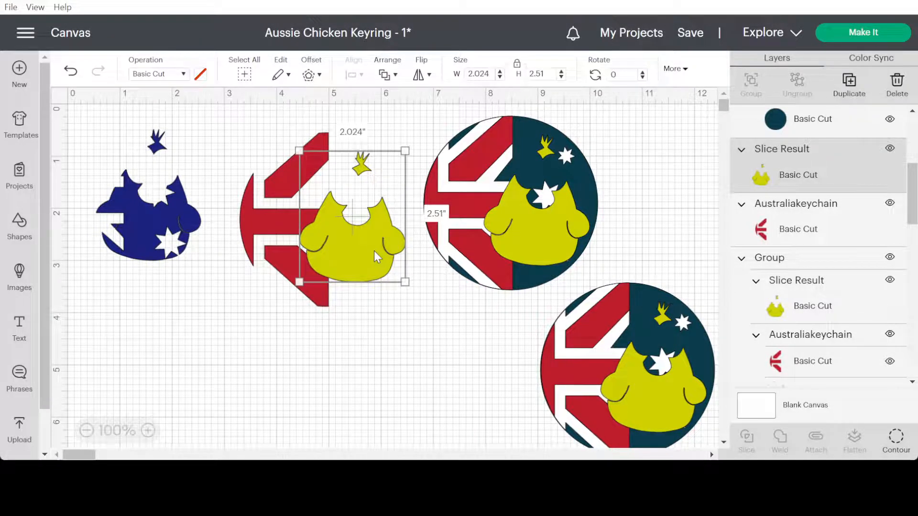
pyautogui.click(294, 384)
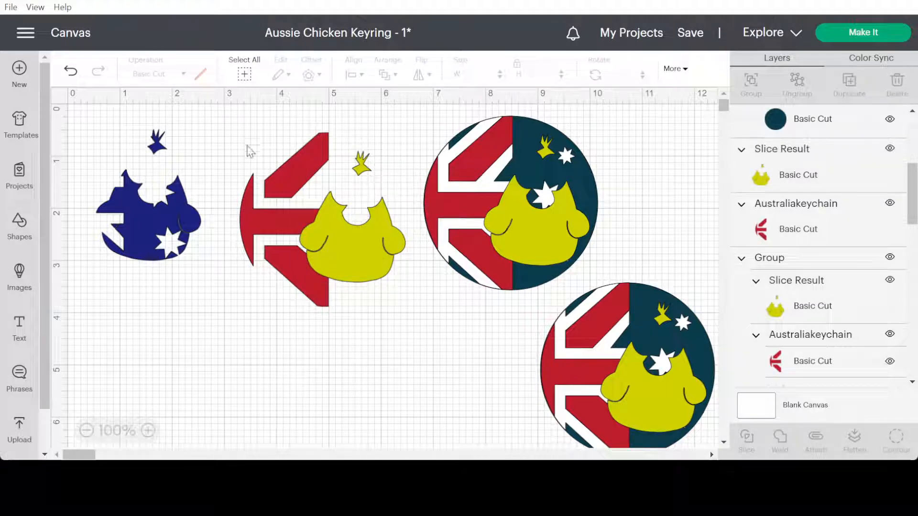
pyautogui.moveTo(246, 138); pyautogui.dragTo(418, 305)
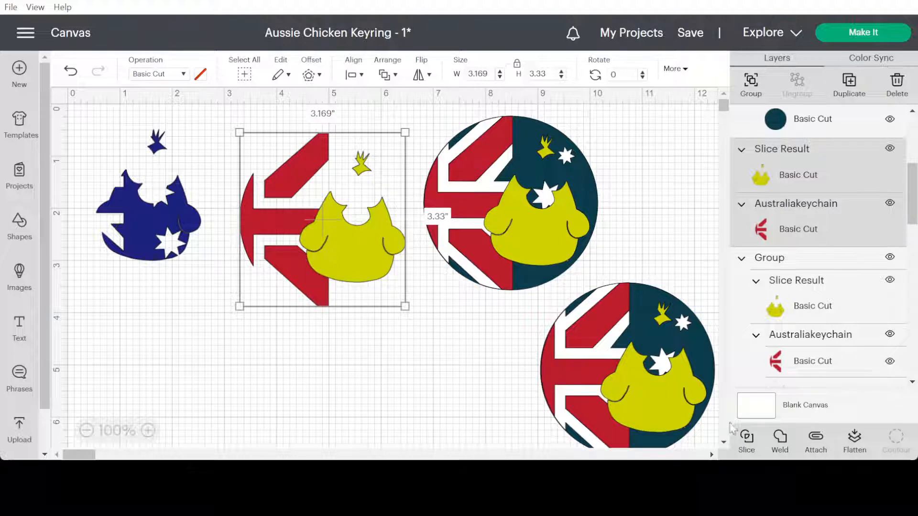
pyautogui.click(746, 442)
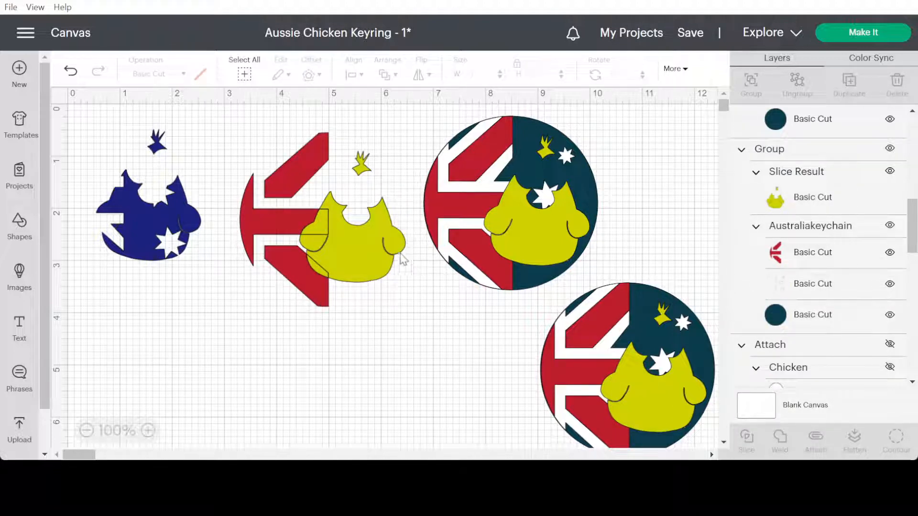
pyautogui.click(358, 242)
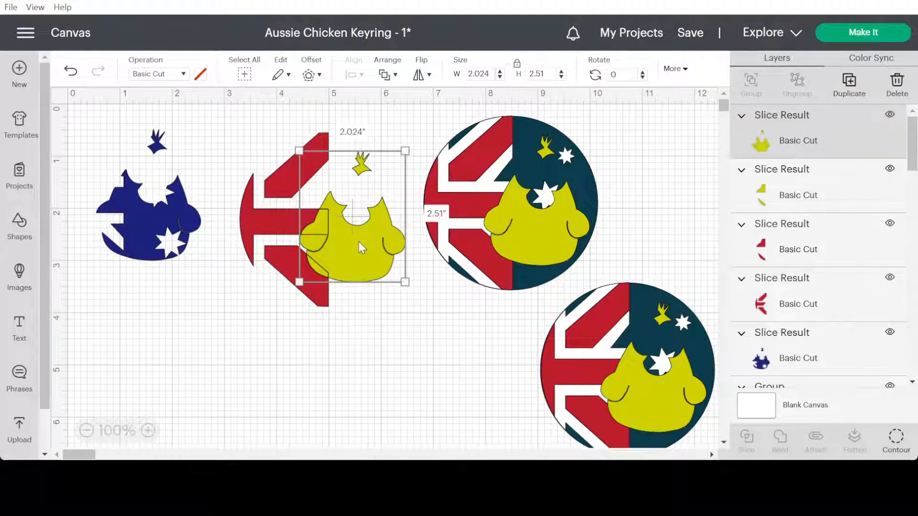
pyautogui.moveTo(252, 219); pyautogui.dragTo(227, 349)
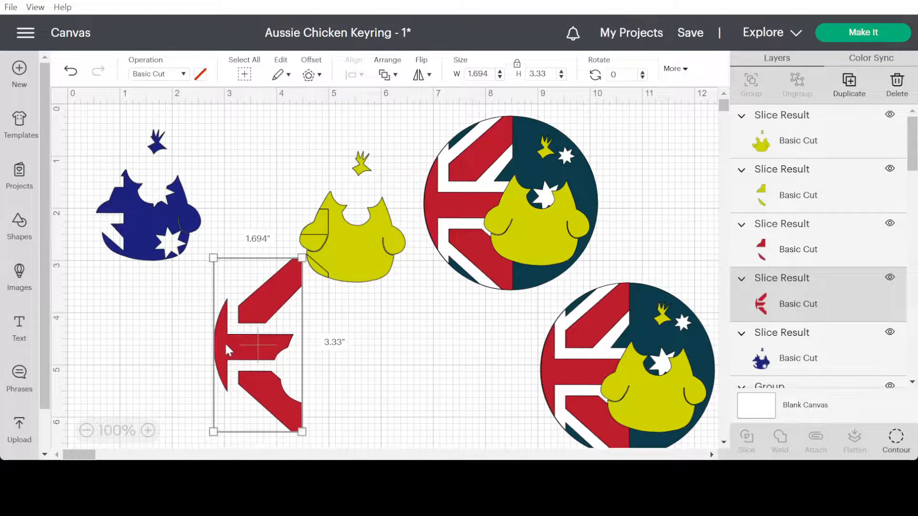
pyautogui.press('Delete')
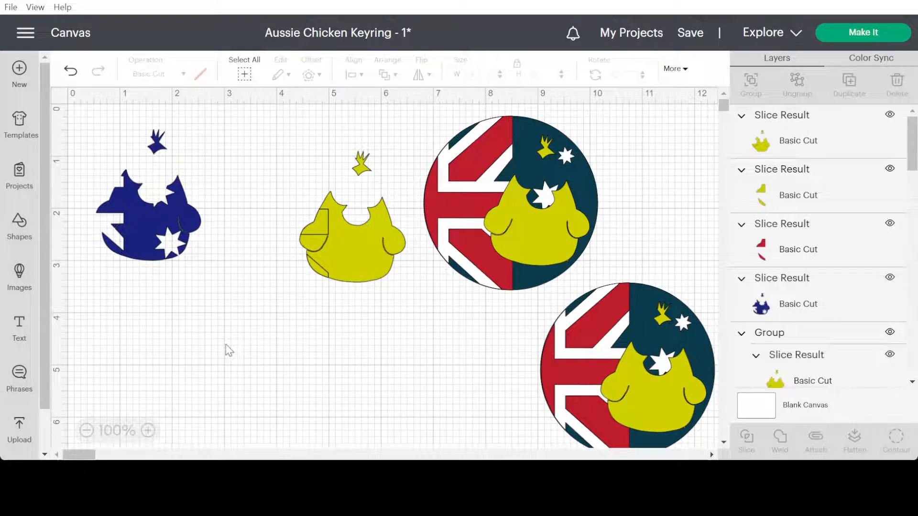
pyautogui.click(349, 248)
pyautogui.moveTo(348, 248); pyautogui.dragTo(364, 271)
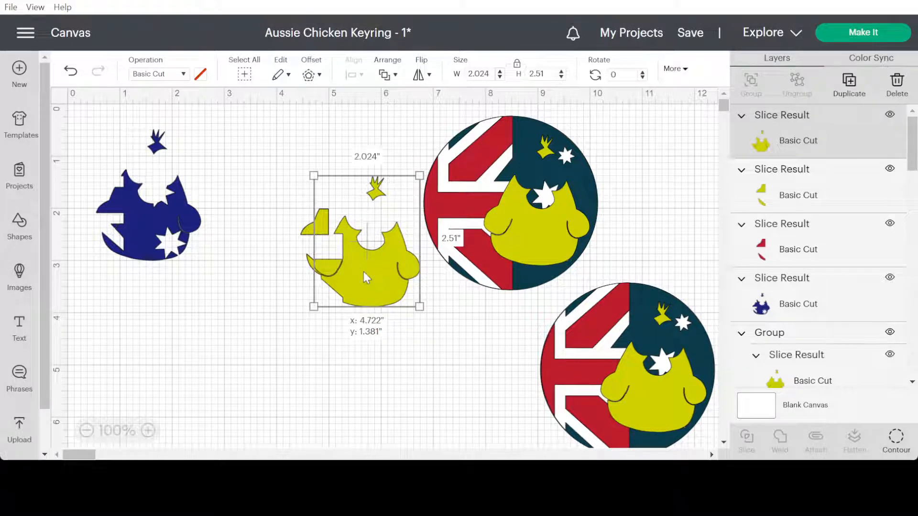
pyautogui.click(76, 74)
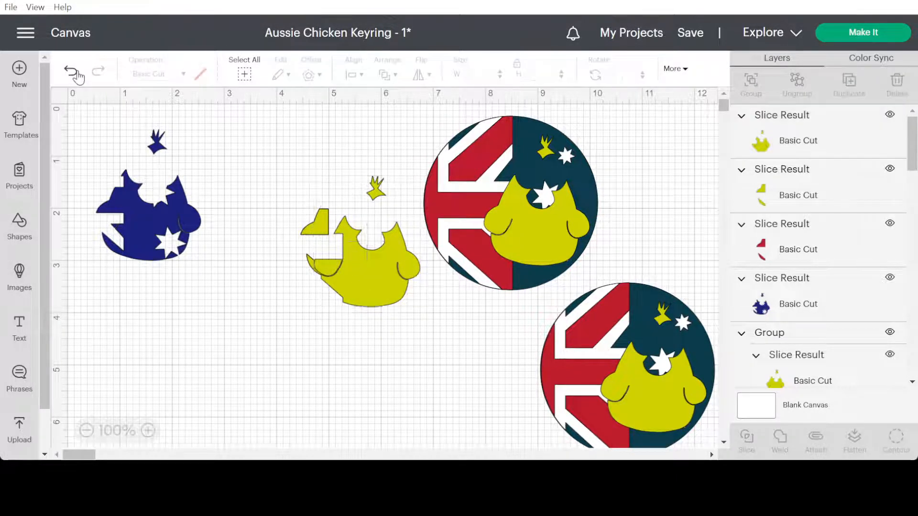
pyautogui.click(76, 74)
pyautogui.click(75, 74)
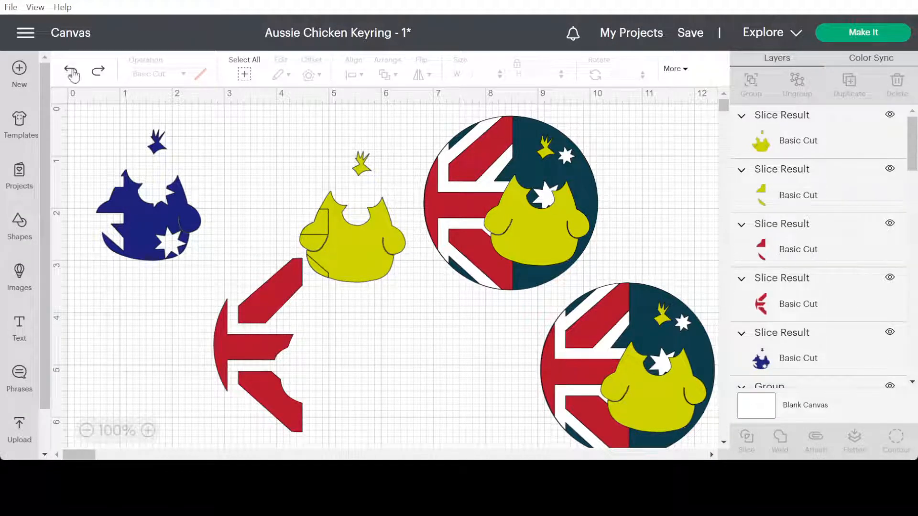
pyautogui.click(71, 73)
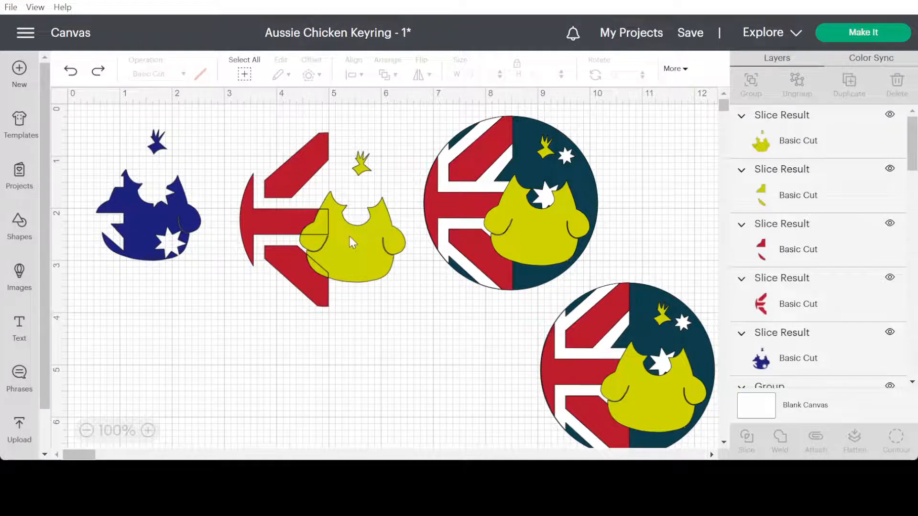
# Move the sliced yellow body, the leftover red flag and the small yellow cut-outs away from the red body-shaped pieces.
pyautogui.moveTo(349, 237); pyautogui.dragTo(448, 354)
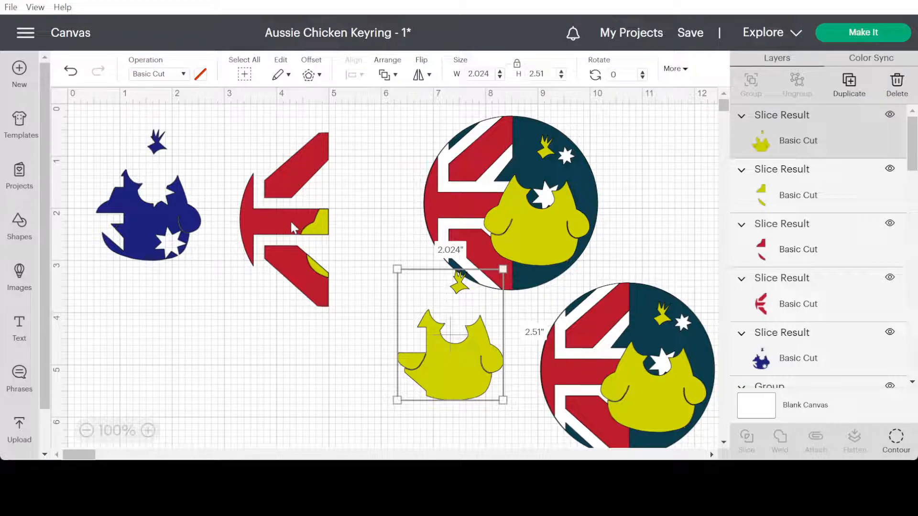
pyautogui.moveTo(290, 222); pyautogui.dragTo(492, 382)
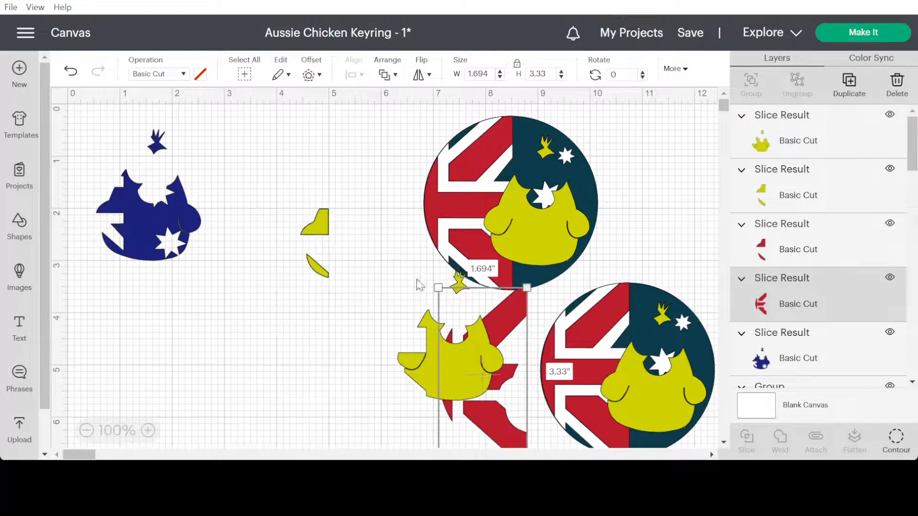
pyautogui.moveTo(320, 233); pyautogui.dragTo(491, 341)
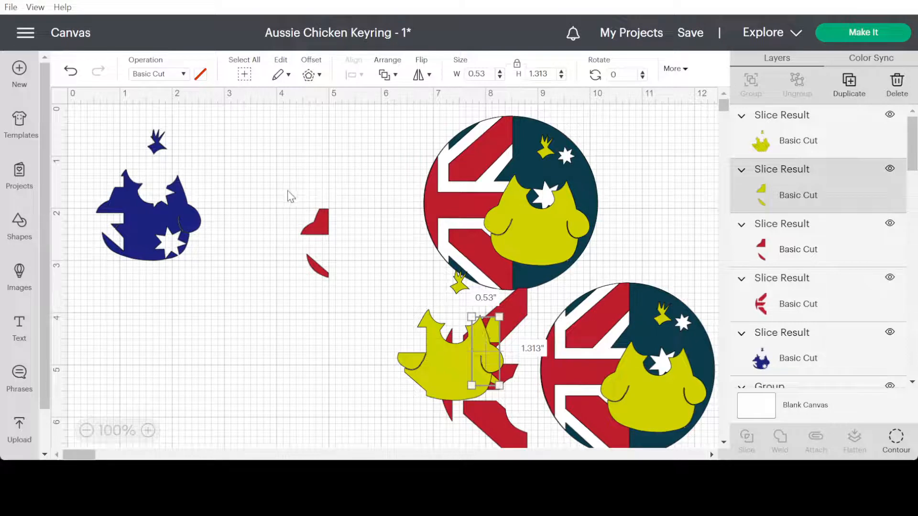
# Place the red body-shaped pieces over the matching gaps on the flag side of the cut blue body.
pyautogui.moveTo(292, 191); pyautogui.dragTo(370, 299)
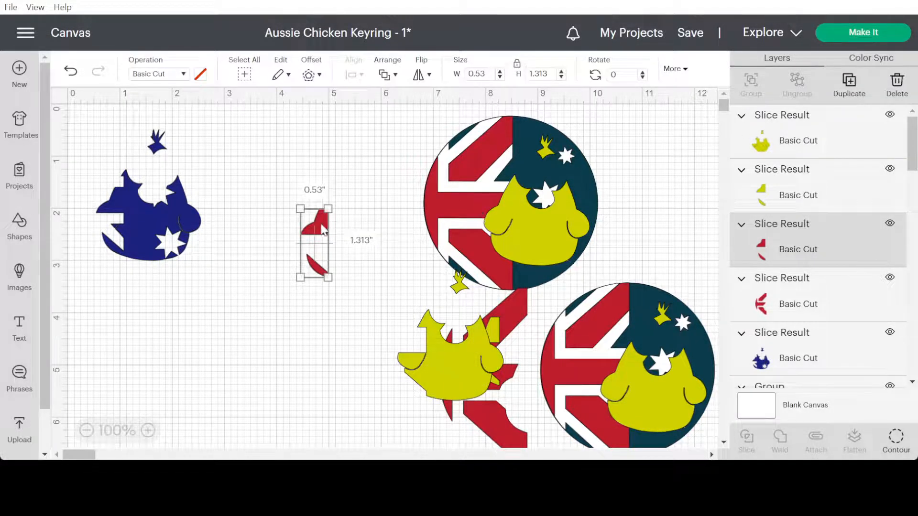
pyautogui.moveTo(324, 231); pyautogui.dragTo(118, 206)
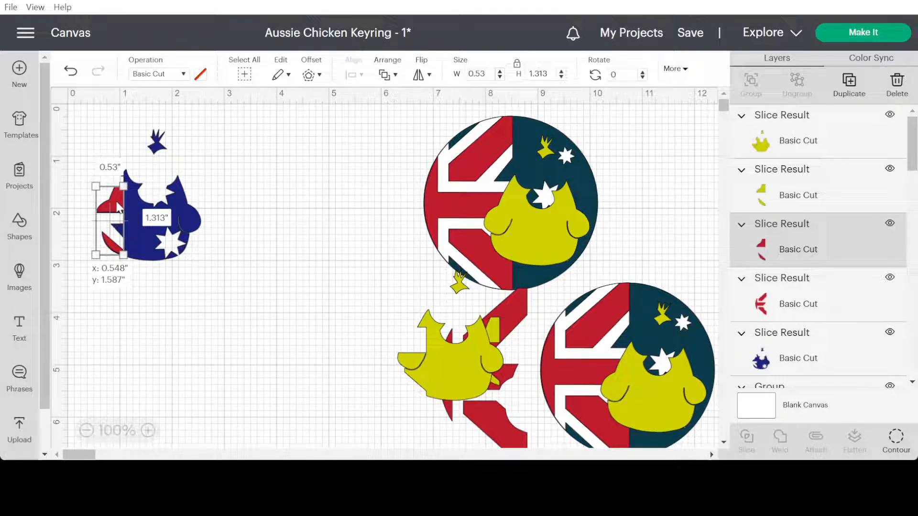
pyautogui.moveTo(118, 207); pyautogui.dragTo(118, 207)
pyautogui.click(210, 308)
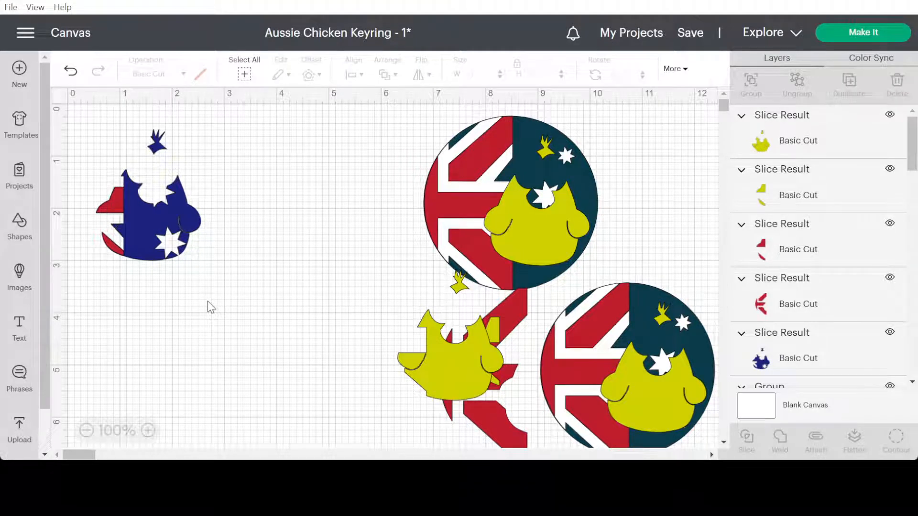
# Delete the leftover yellow body, the leftover red flag piece and the small yellow cut-outs.
pyautogui.click(474, 372)
pyautogui.press('Delete')
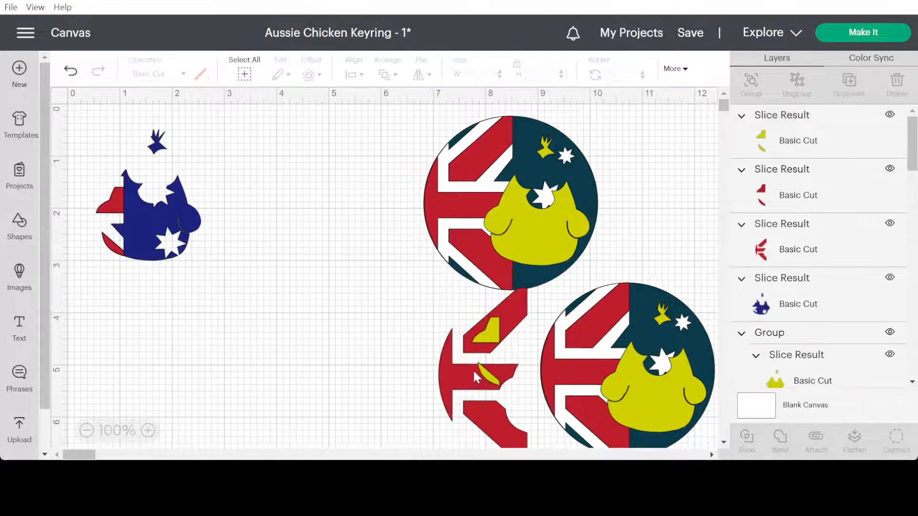
pyautogui.click(458, 381)
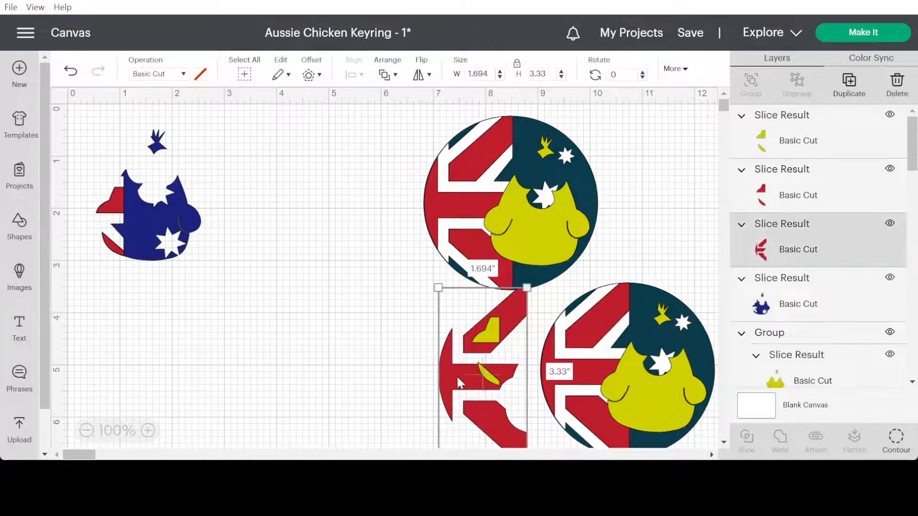
pyautogui.press('Delete')
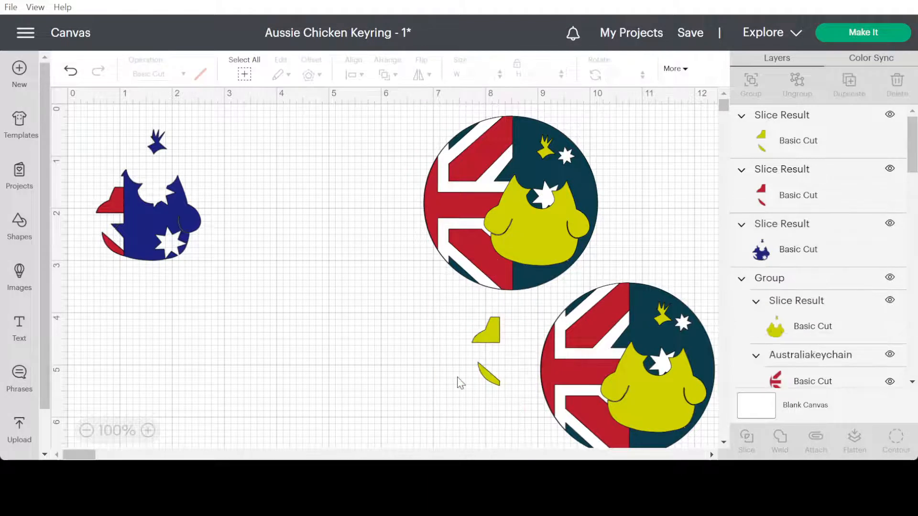
pyautogui.click(488, 377)
pyautogui.press('Delete')
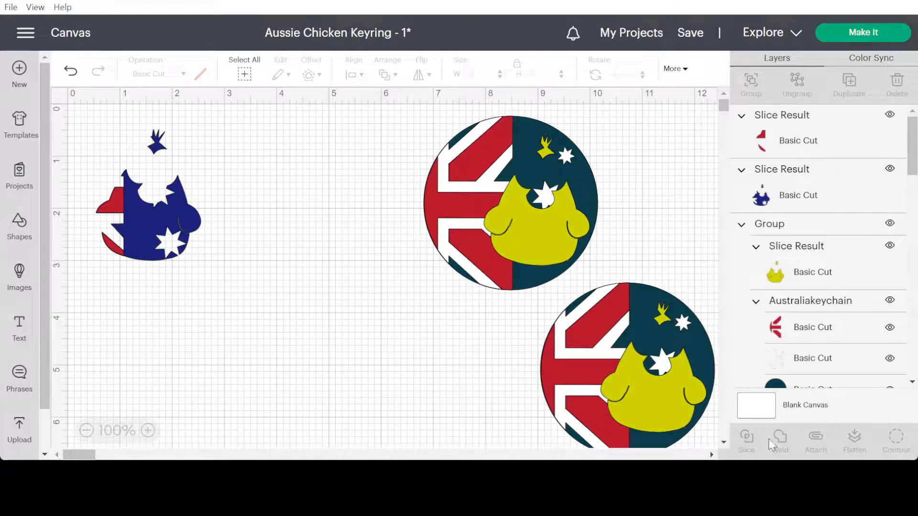
# Show the hidden white chicken silhouette and align its group with the assembled blue and red body.
pyautogui.click(912, 381)
pyautogui.click(913, 382)
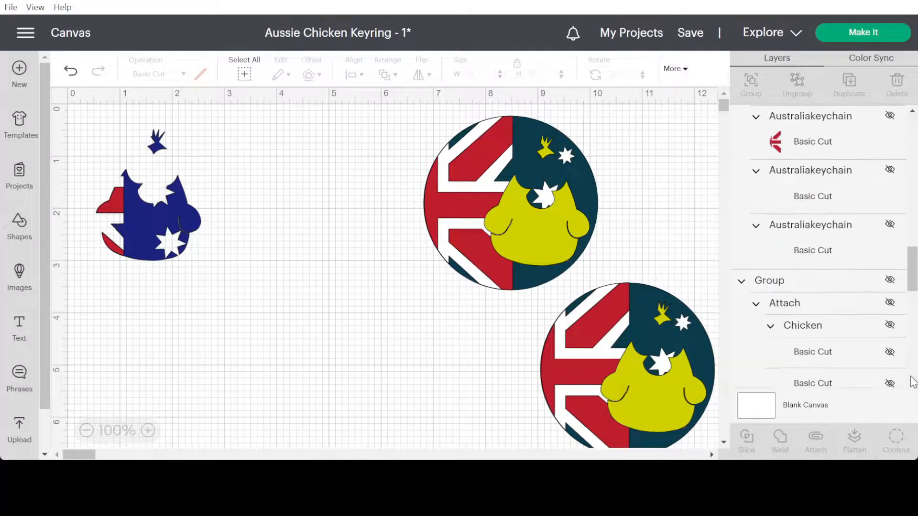
pyautogui.moveTo(913, 277); pyautogui.dragTo(913, 360)
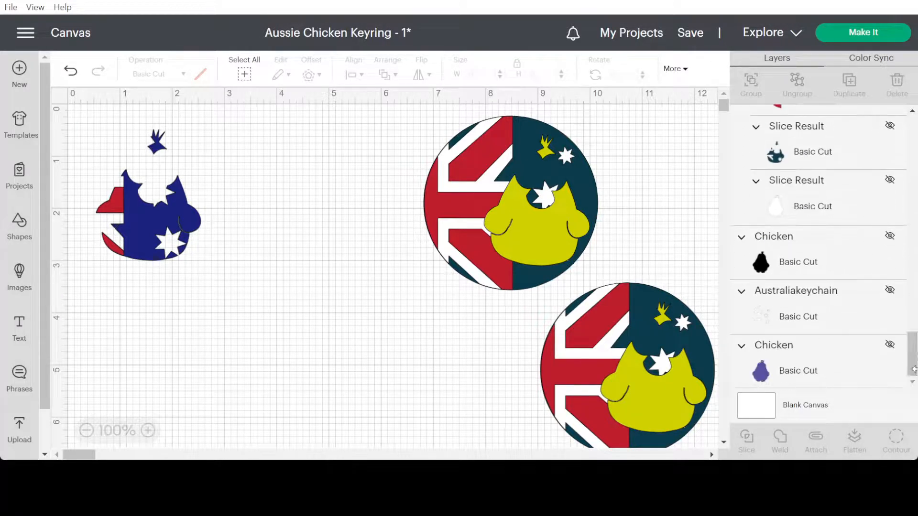
pyautogui.click(889, 181)
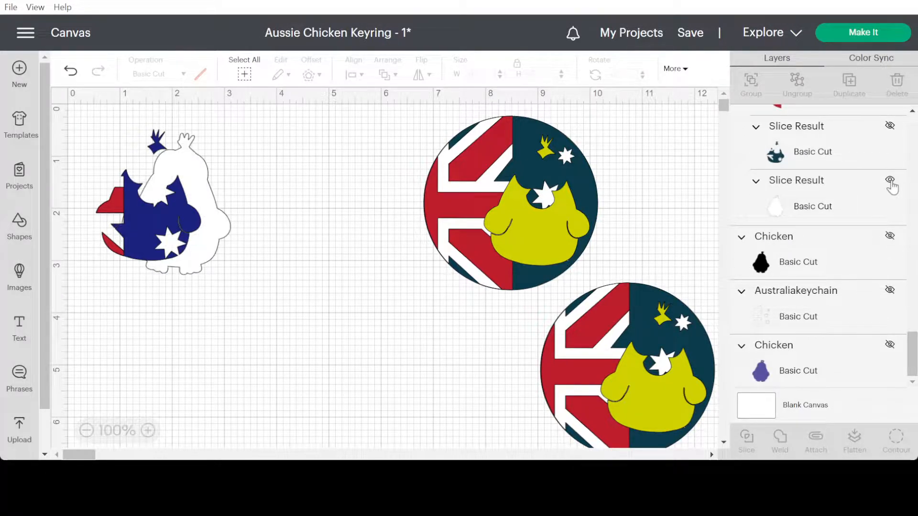
pyautogui.click(220, 242)
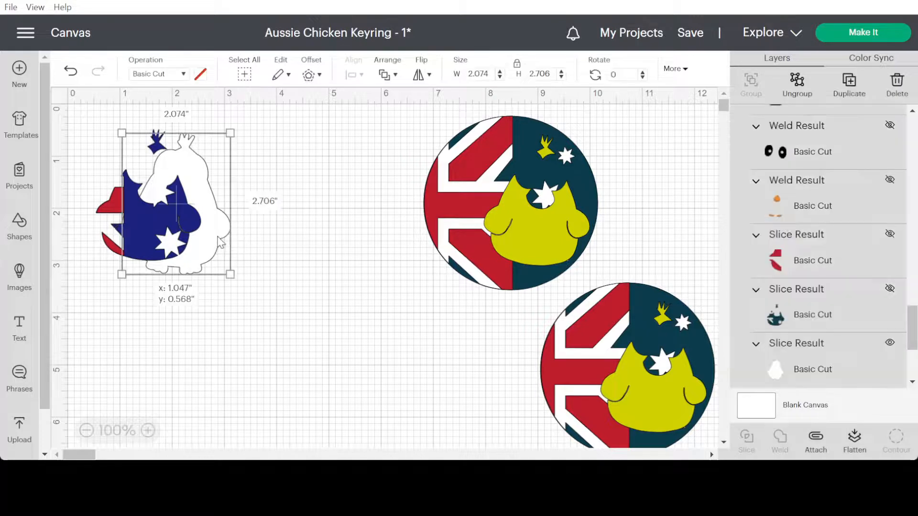
pyautogui.moveTo(221, 243); pyautogui.dragTo(193, 237)
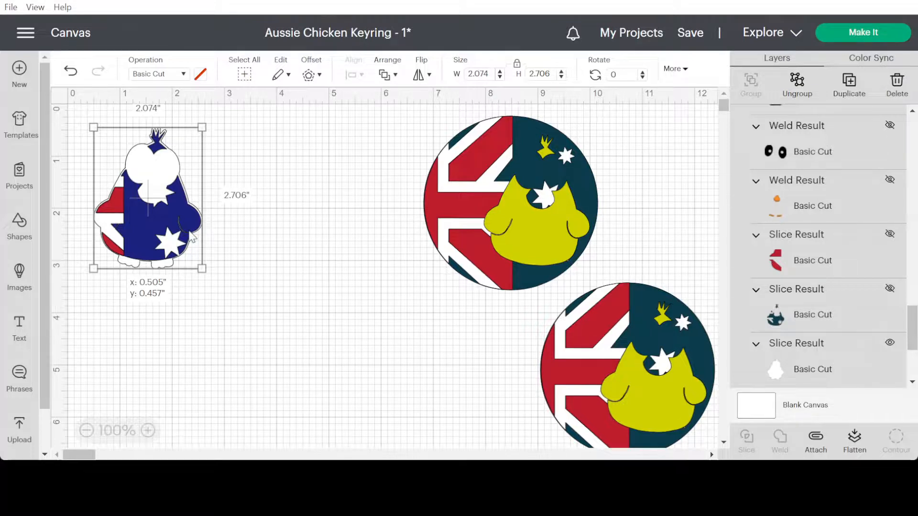
pyautogui.click(300, 298)
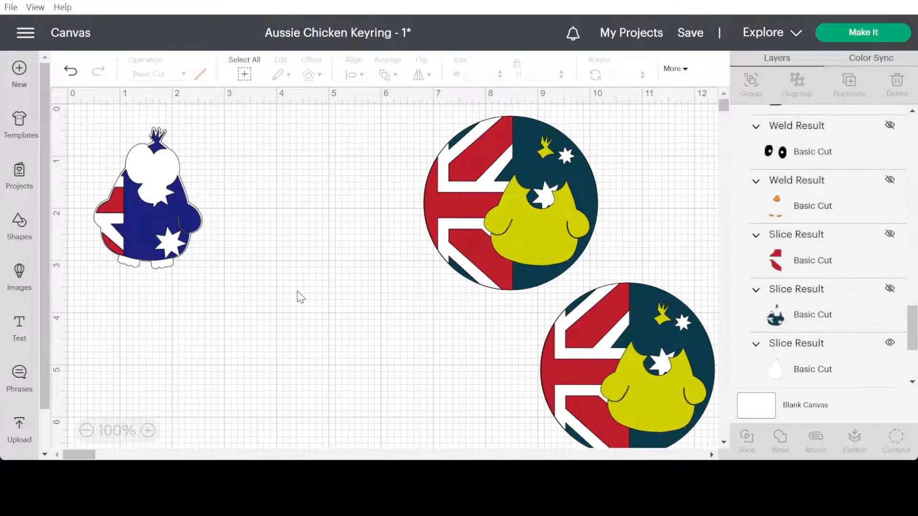
# Show the hidden orange beak and feet on the assembled chicken and nudge the blue body slightly into line.
pyautogui.click(890, 181)
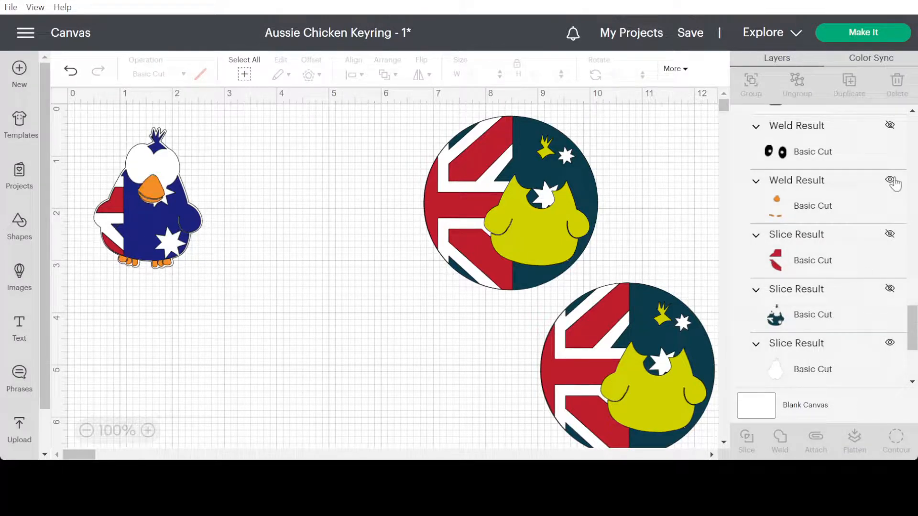
pyautogui.click(151, 195)
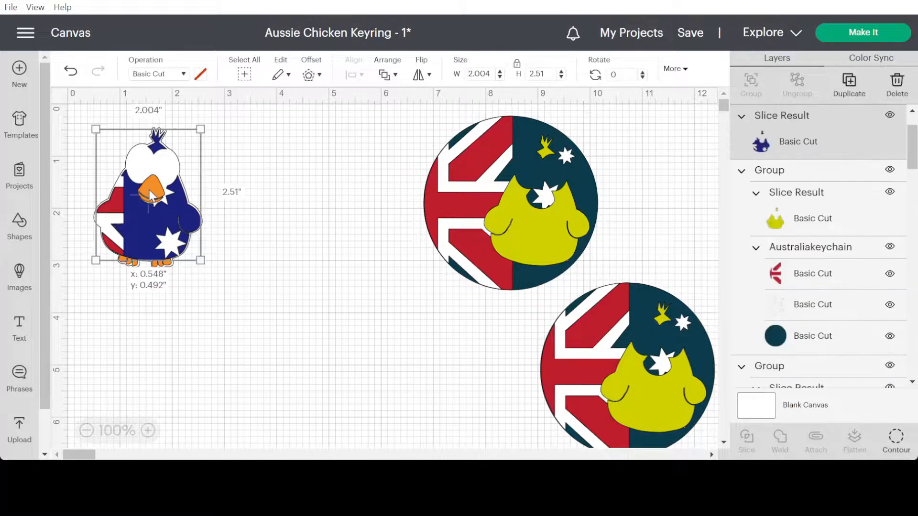
pyautogui.moveTo(150, 191); pyautogui.dragTo(149, 194)
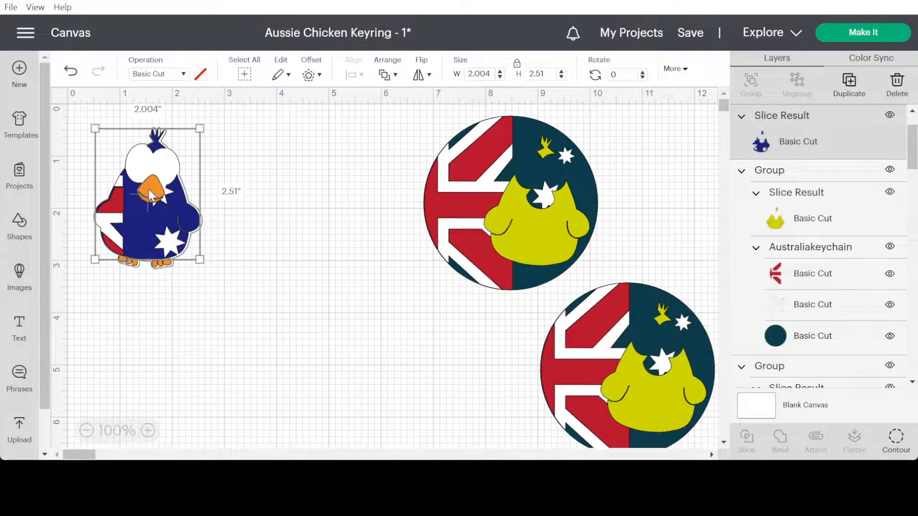
pyautogui.click(232, 323)
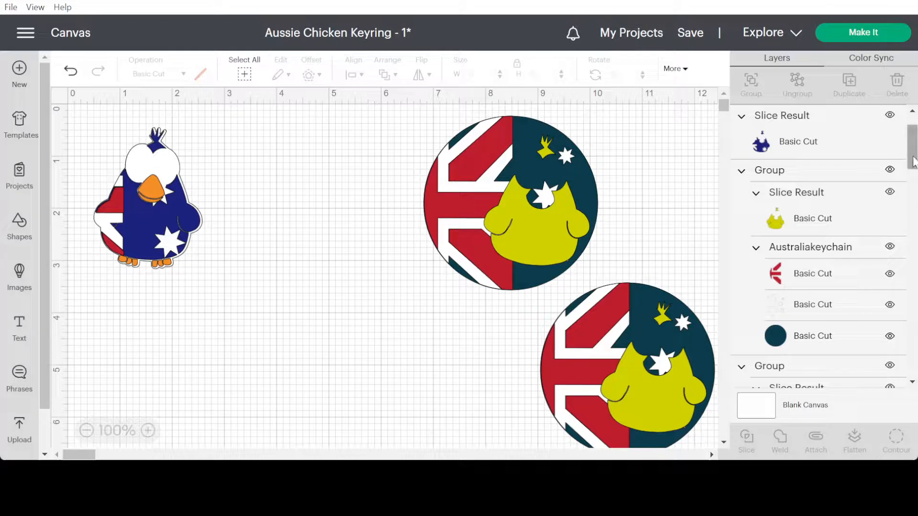
# Show the hidden spare set of attached eyes that sits outside the chicken's group.
pyautogui.scroll(-4, 915, 168)
pyautogui.scroll(-4, 914, 177)
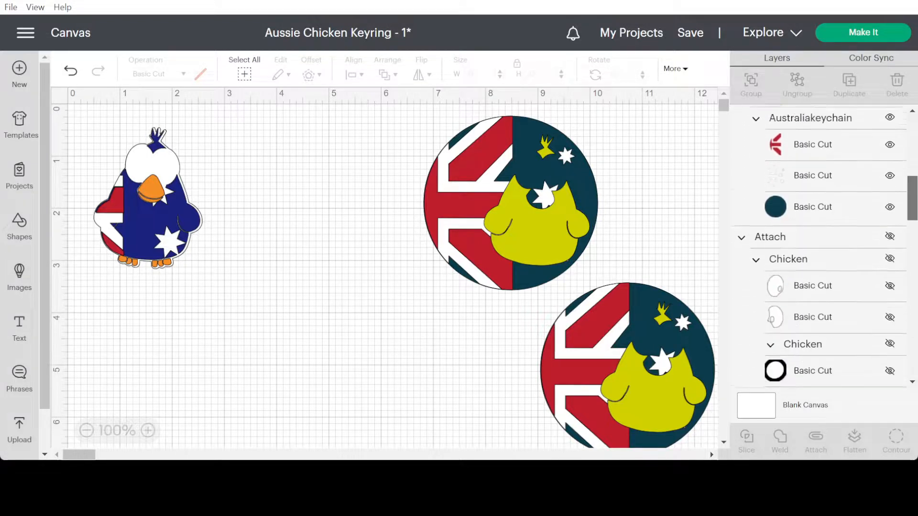
pyautogui.click(889, 199)
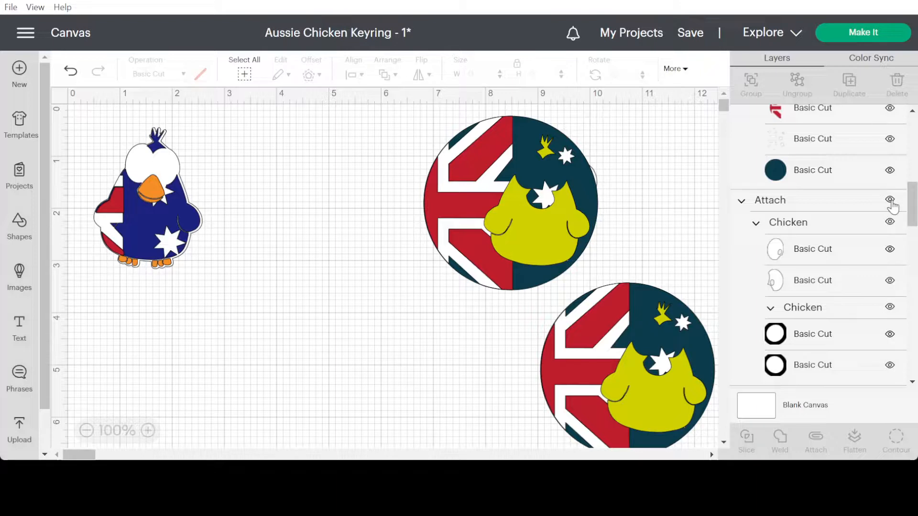
# Show the hidden attached eyes and the black pupils inside the assembled chicken's group.
pyautogui.scroll(6, 905, 176)
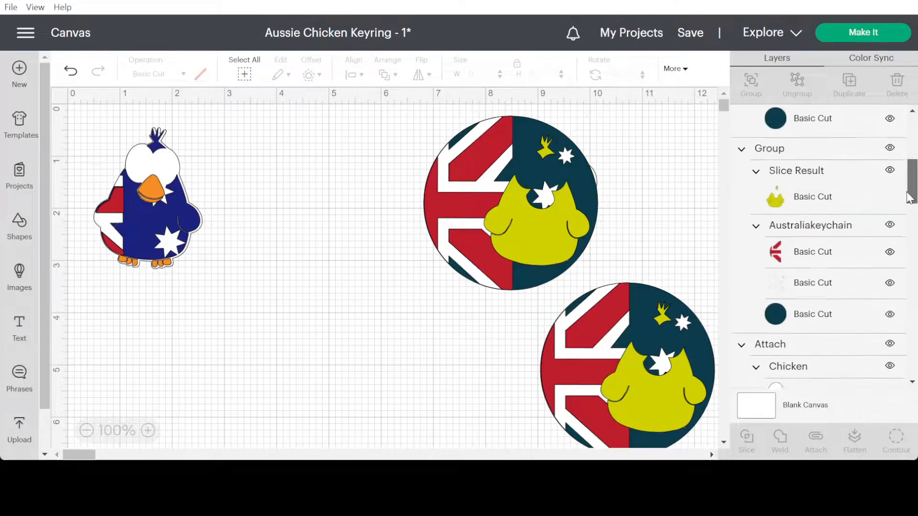
pyautogui.scroll(2, 904, 176)
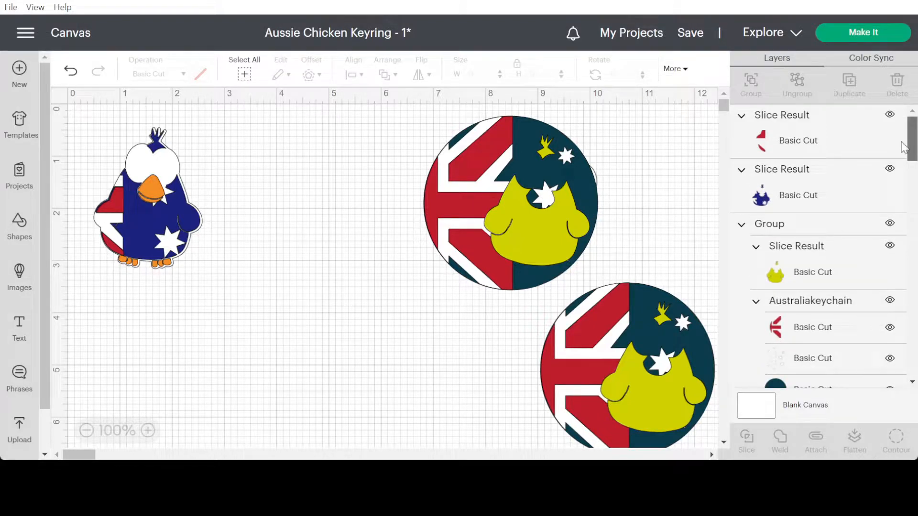
pyautogui.moveTo(910, 154); pyautogui.dragTo(914, 245)
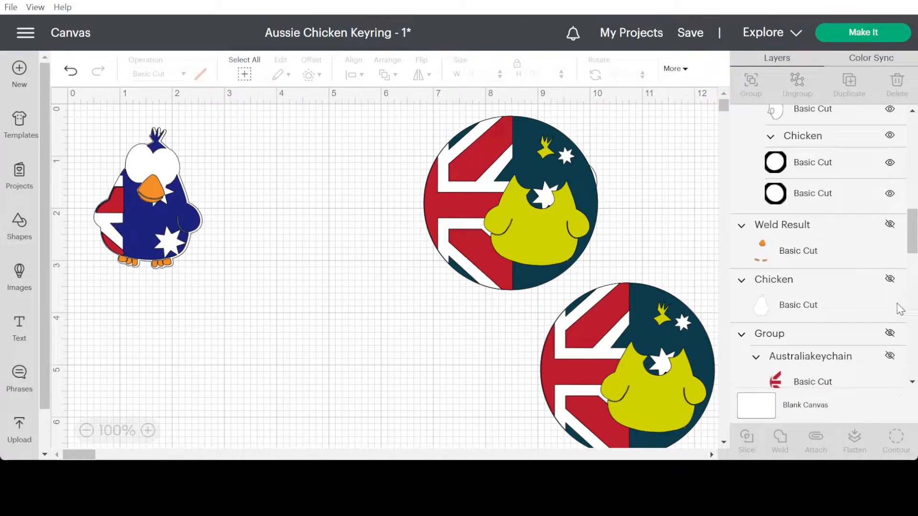
pyautogui.click(889, 224)
pyautogui.click(889, 226)
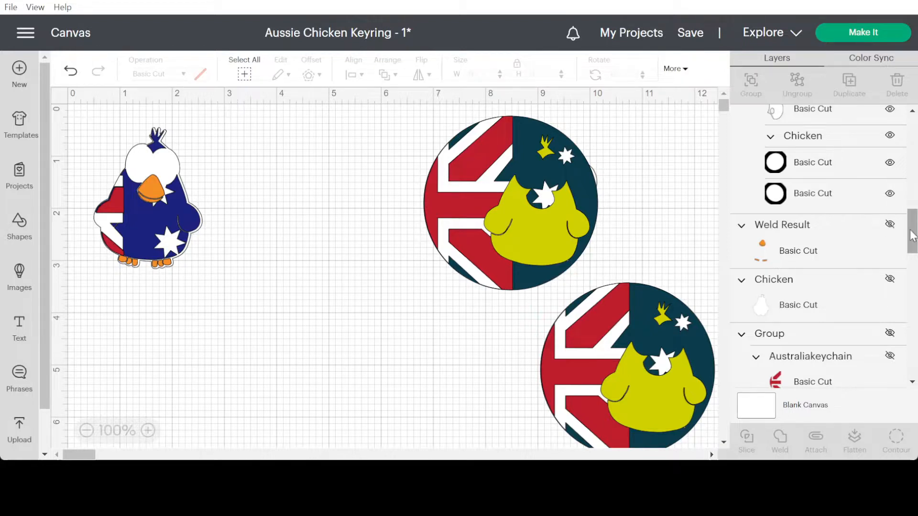
pyautogui.scroll(-5, 912, 231)
pyautogui.scroll(-3, 893, 179)
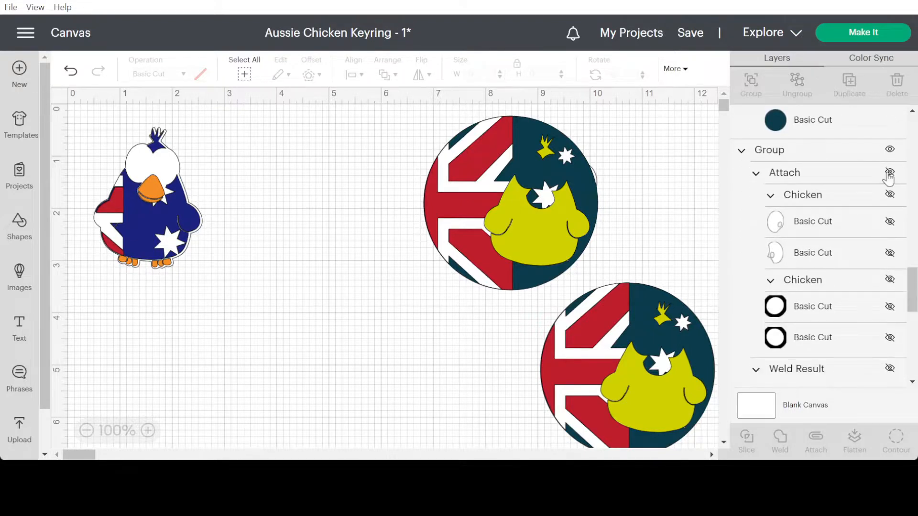
pyautogui.click(889, 173)
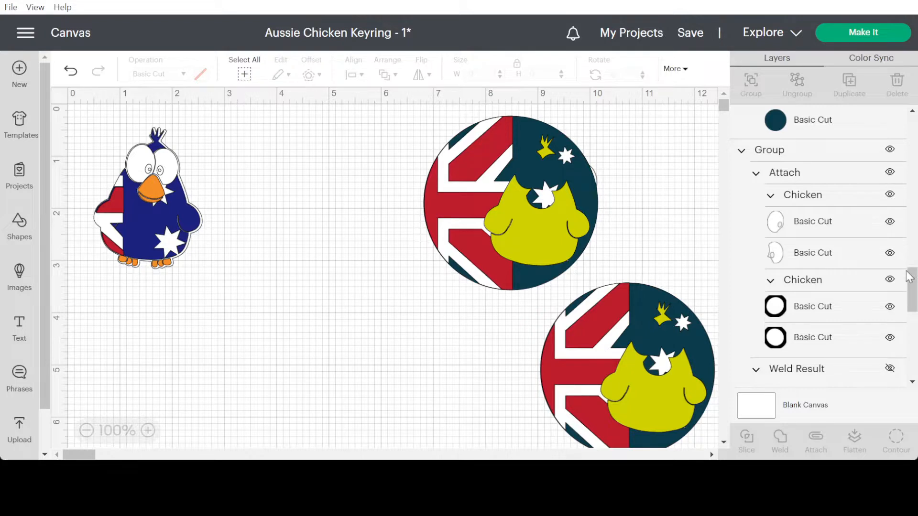
pyautogui.moveTo(908, 276); pyautogui.dragTo(913, 291)
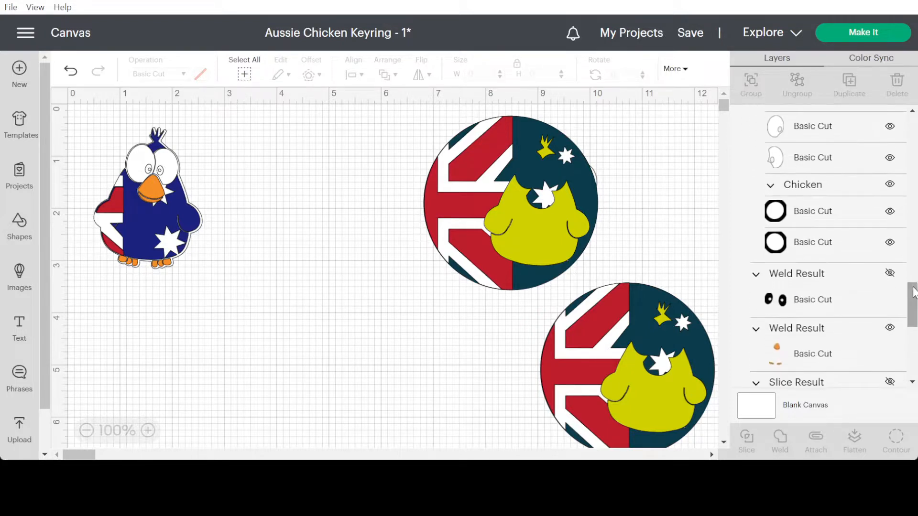
pyautogui.click(889, 273)
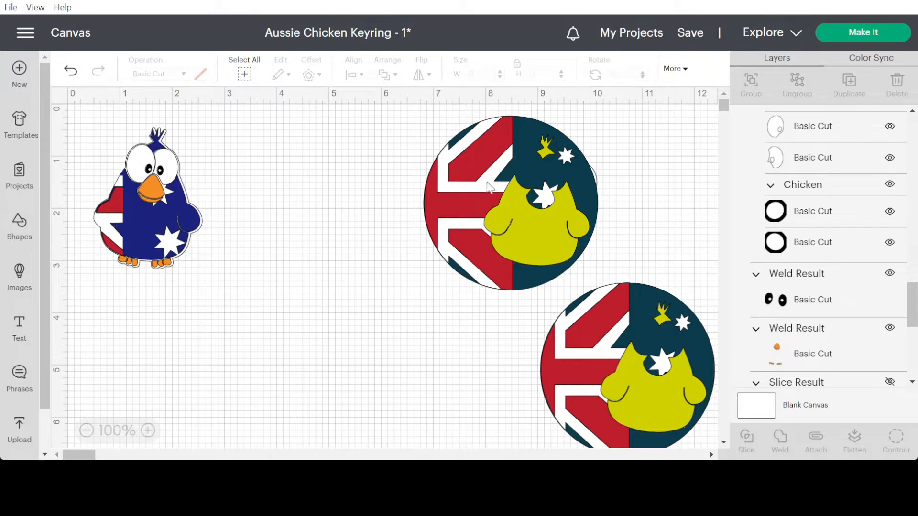
# Move the upper flag circle off the spare eyes and delete those eyes.
pyautogui.moveTo(504, 185); pyautogui.dragTo(406, 259)
pyautogui.click(561, 188)
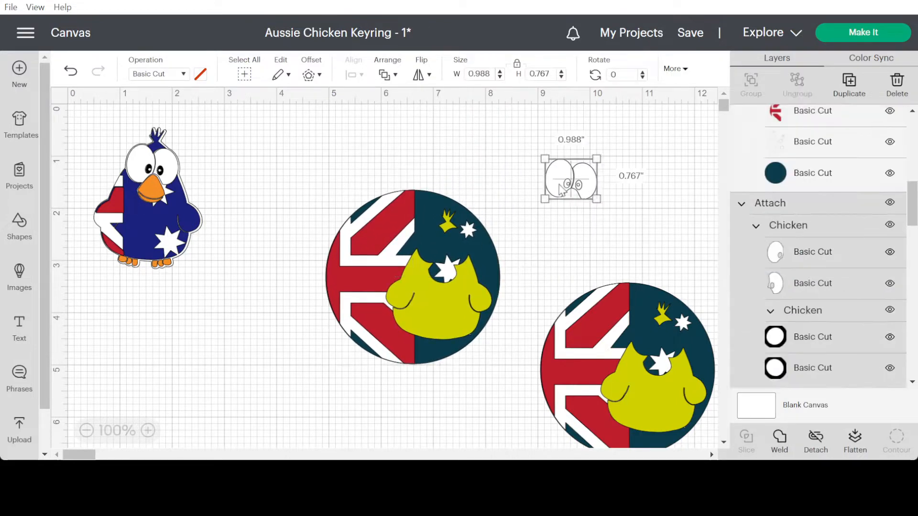
pyautogui.press('Delete')
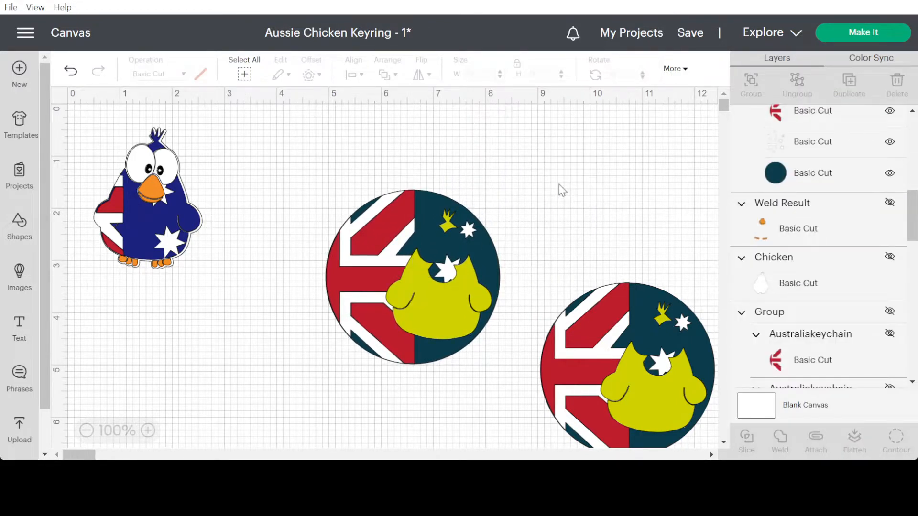
# Delete the lower duplicate flag circle with the yellow body and move the remaining one farther away from the chicken.
pyautogui.click(627, 301)
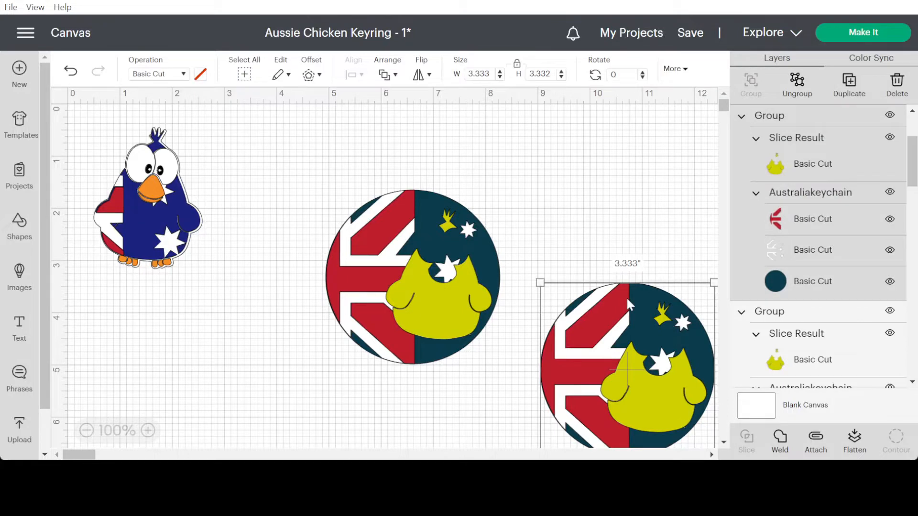
pyautogui.press('Delete')
pyautogui.moveTo(401, 274); pyautogui.dragTo(531, 214)
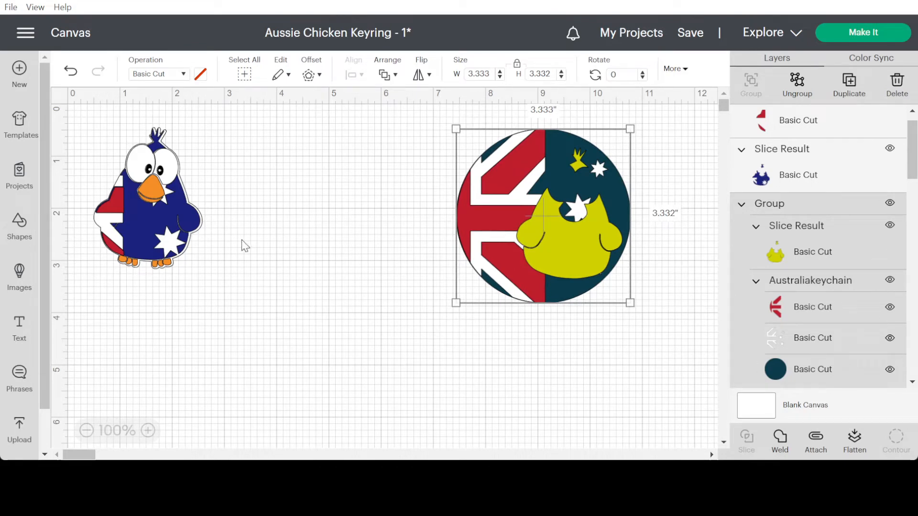
pyautogui.click(143, 239)
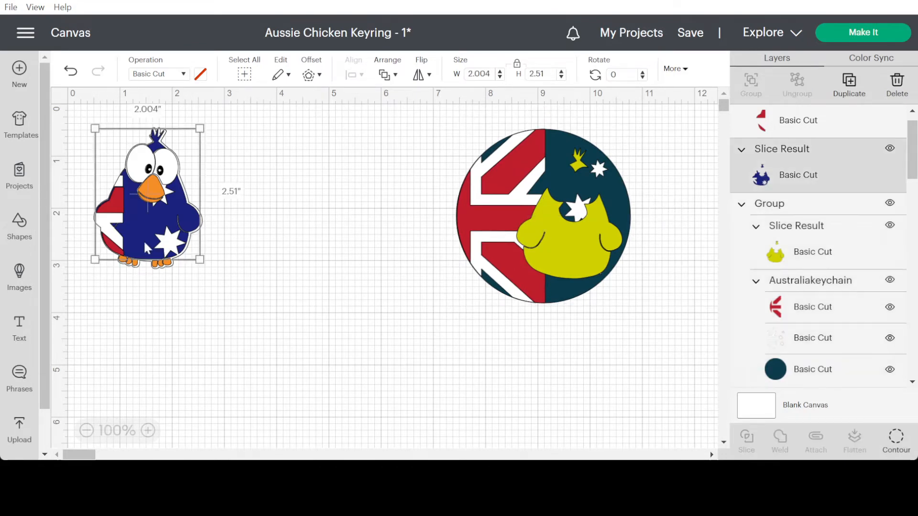
pyautogui.click(151, 286)
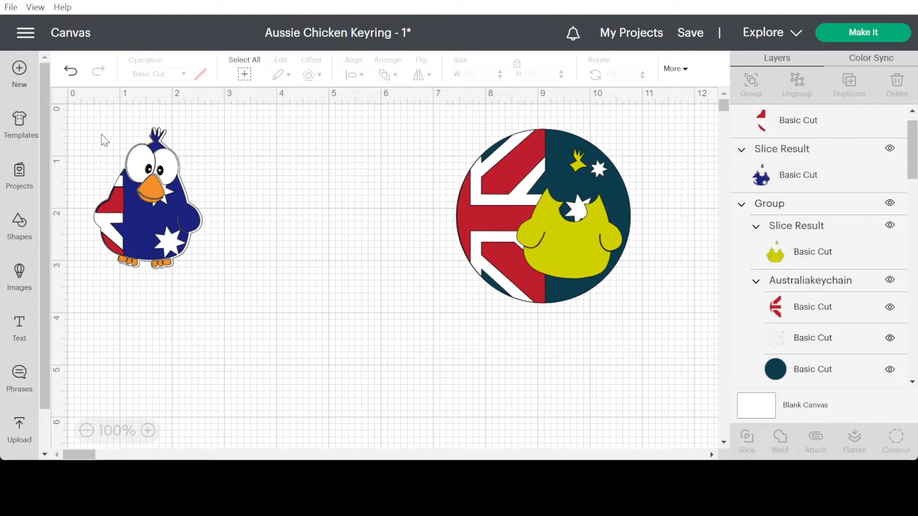